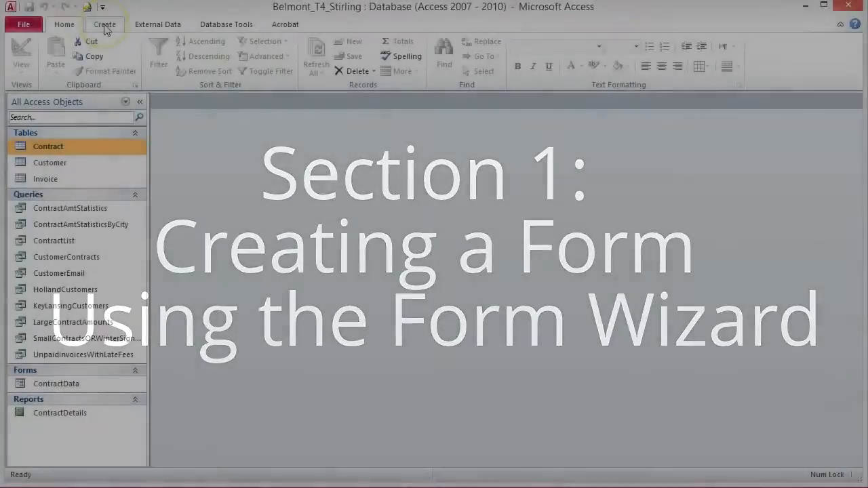
Step: Start the Form Wizard on the Customer table and add all its fields
click(105, 24)
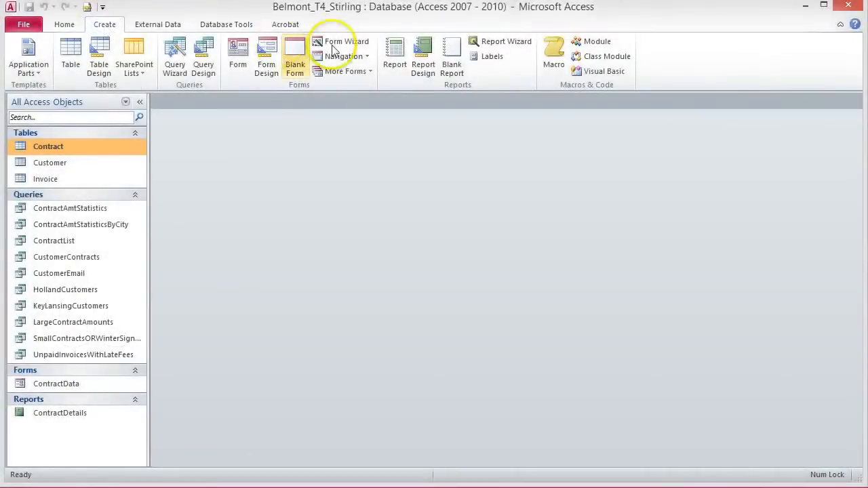
click(347, 42)
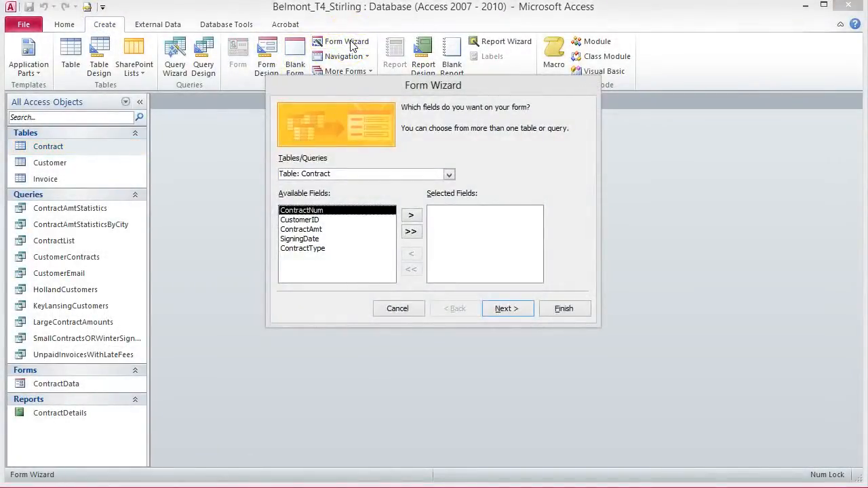
click(449, 174)
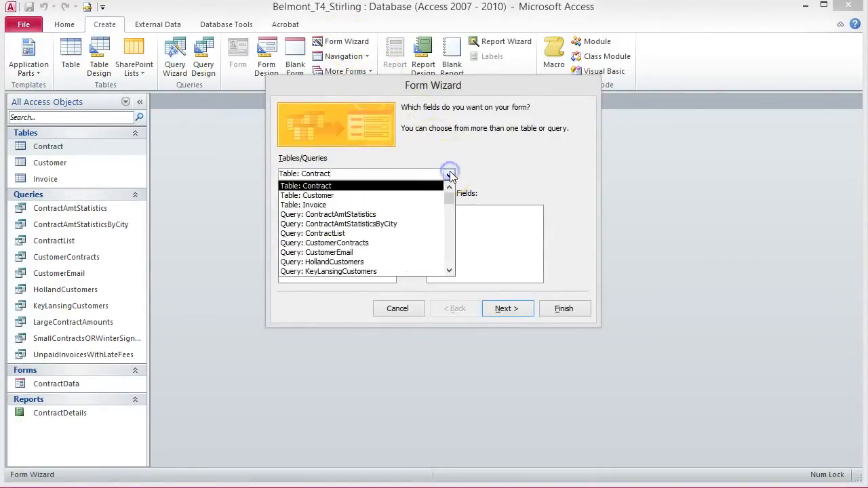
click(418, 196)
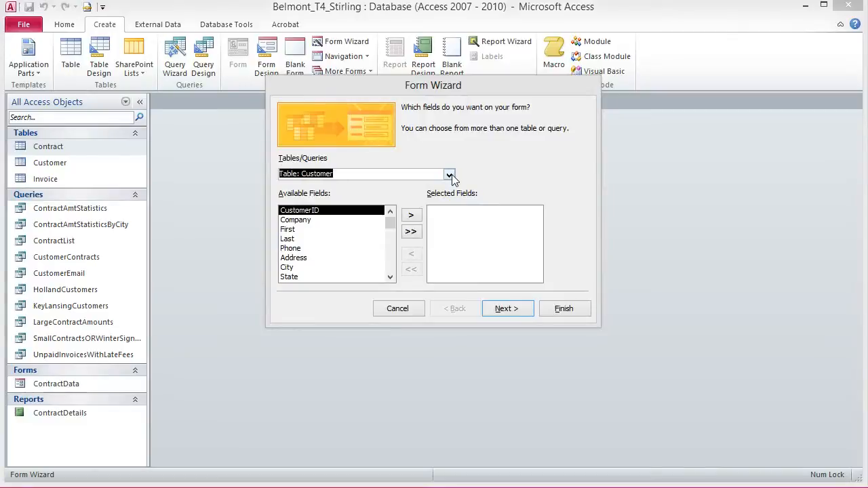
click(411, 233)
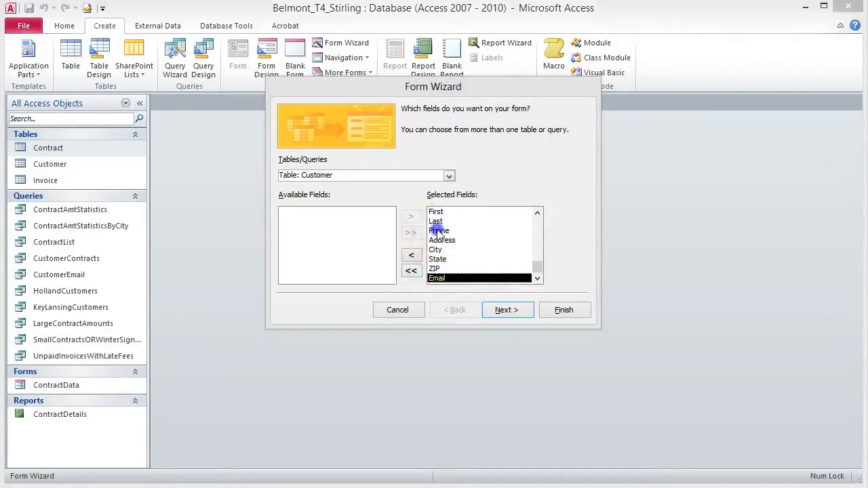
Step: Remove Phone and Email from the selected fields and advance to the layout choices
click(437, 230)
click(411, 257)
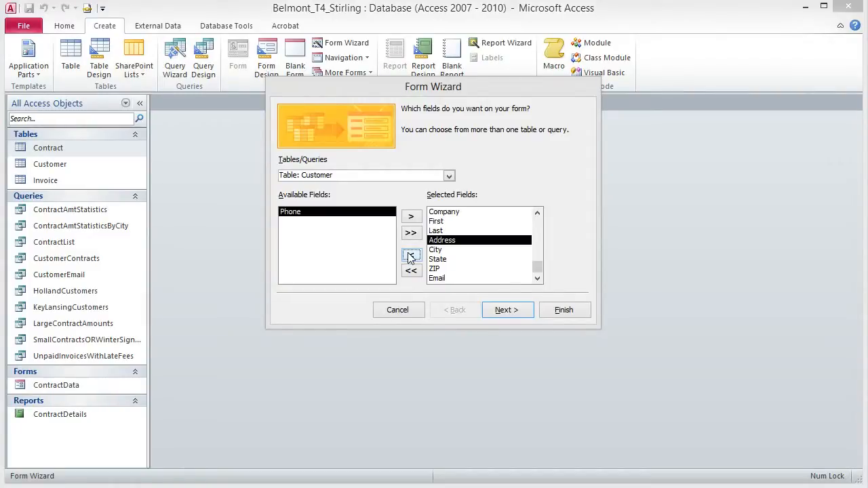
click(412, 257)
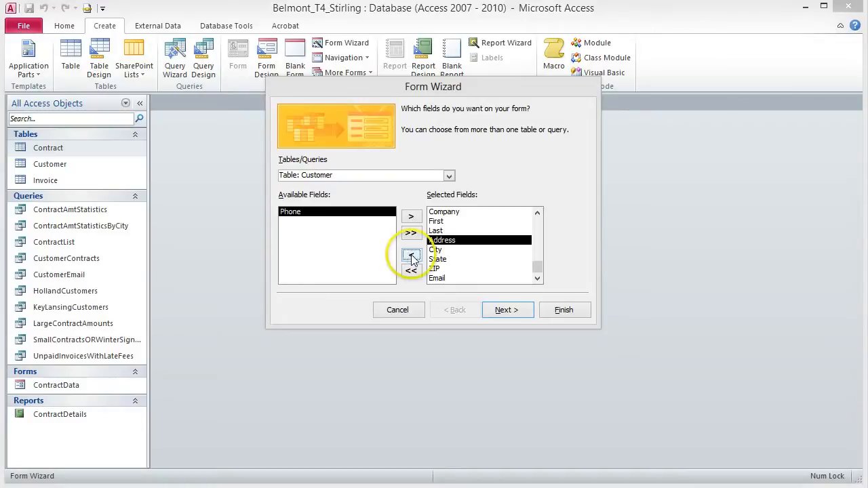
click(436, 278)
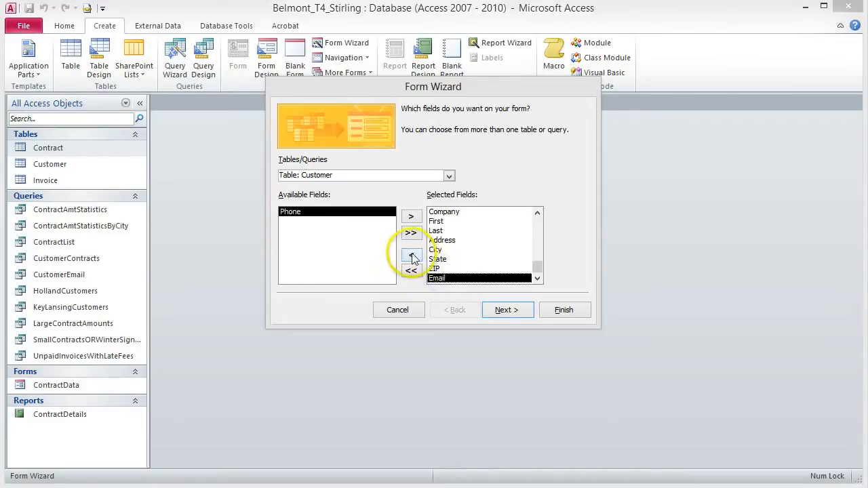
click(413, 257)
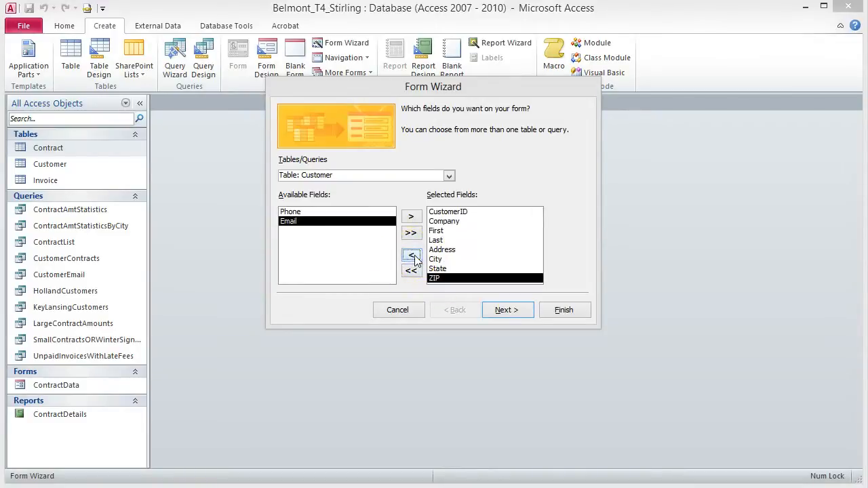
click(508, 312)
click(502, 313)
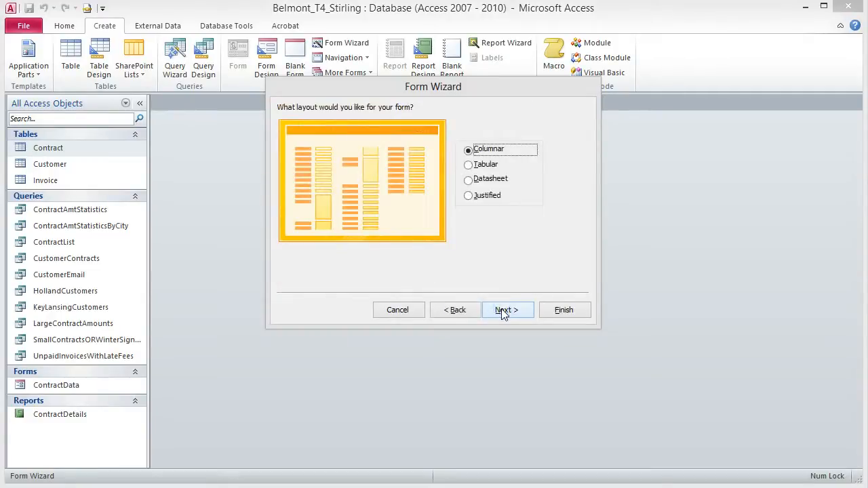
Step: Keep the Columnar layout, title the form CustomerData, and finish with it opening for viewing
click(504, 312)
click(512, 311)
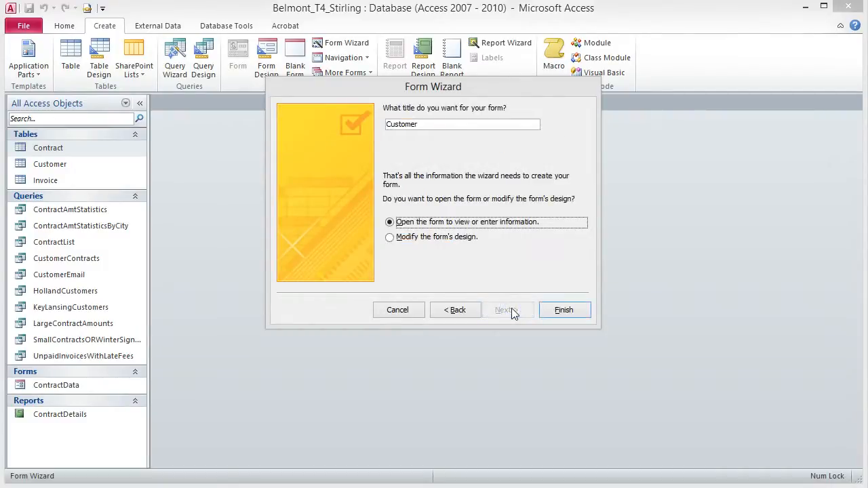
click(513, 311)
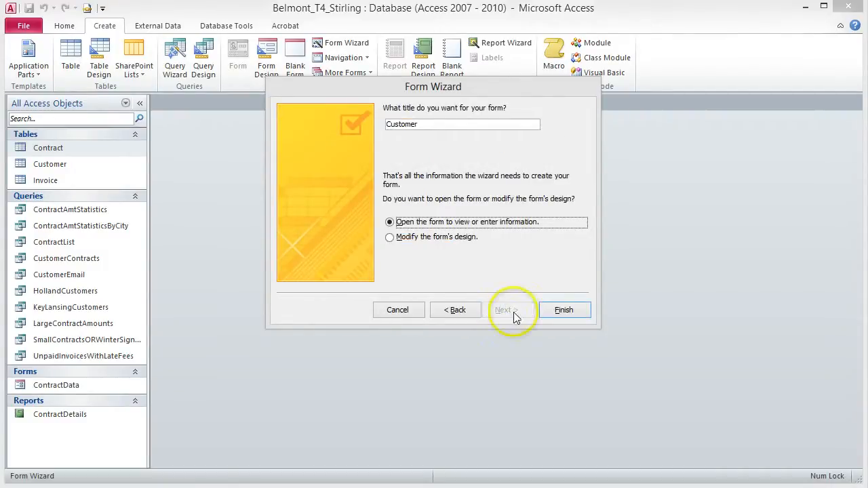
click(439, 128)
text(Data)
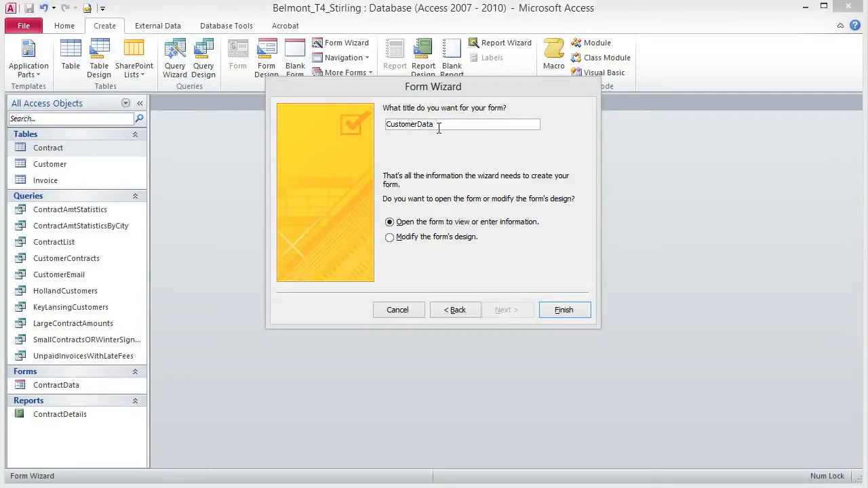
click(495, 219)
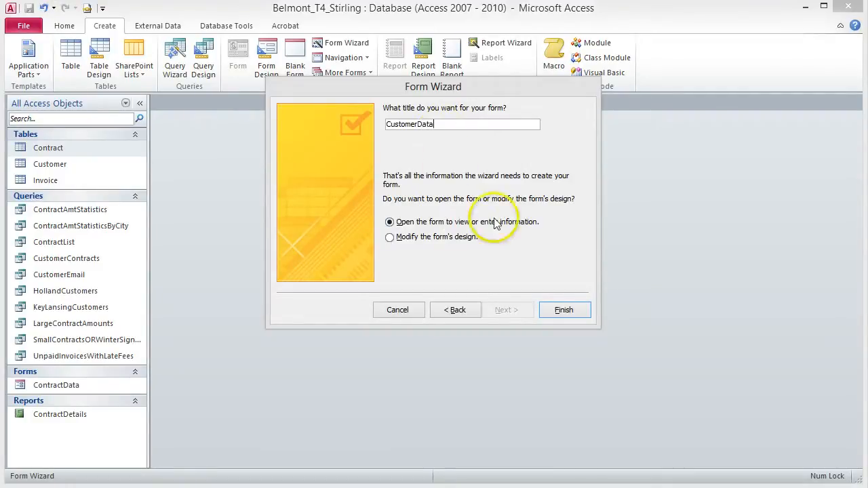
click(561, 309)
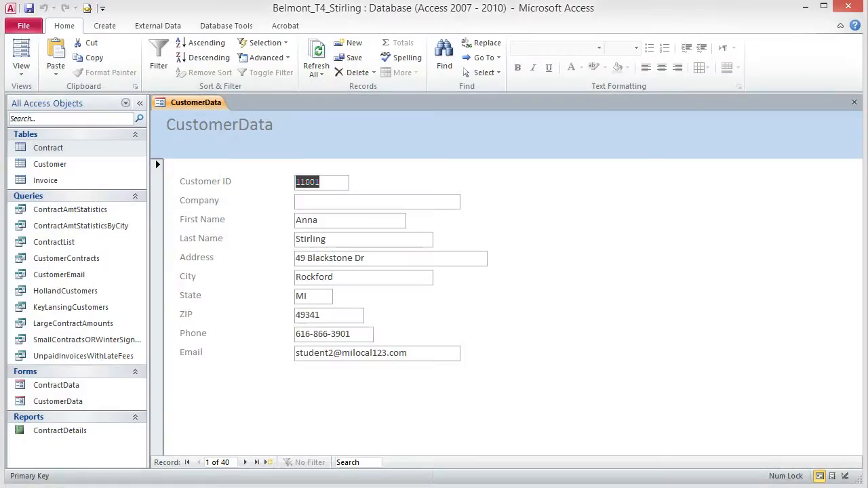
Step: In Layout View, apply the Perspective theme to the CustomerData form only
click(25, 73)
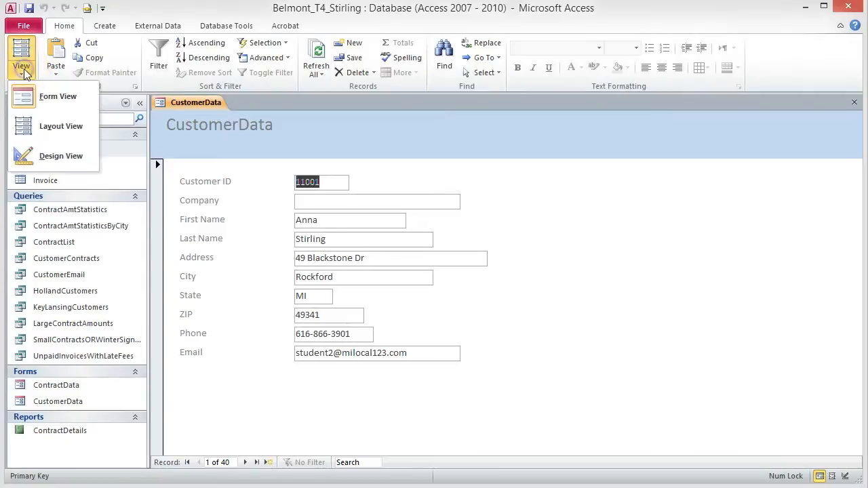
click(82, 129)
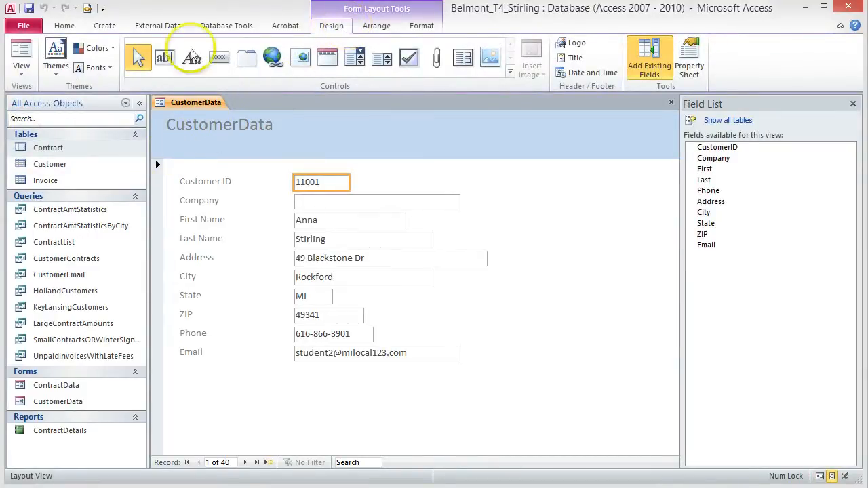
click(56, 65)
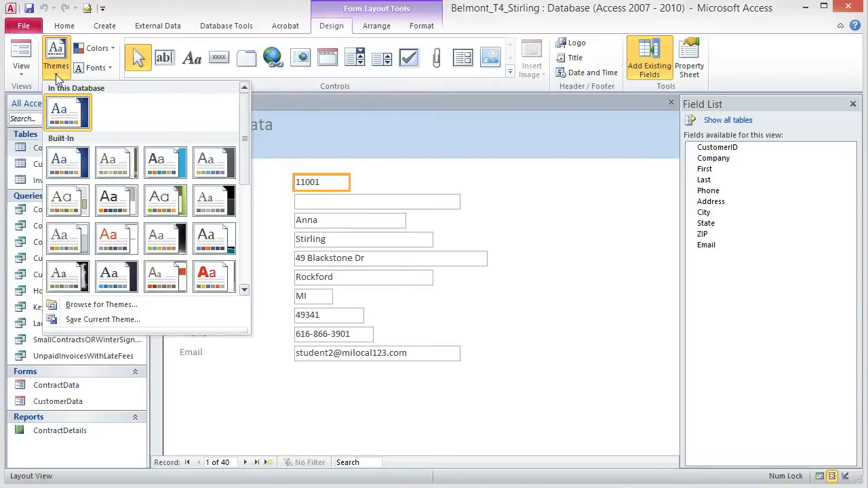
click(56, 74)
click(56, 74)
drag(243, 110, 248, 226)
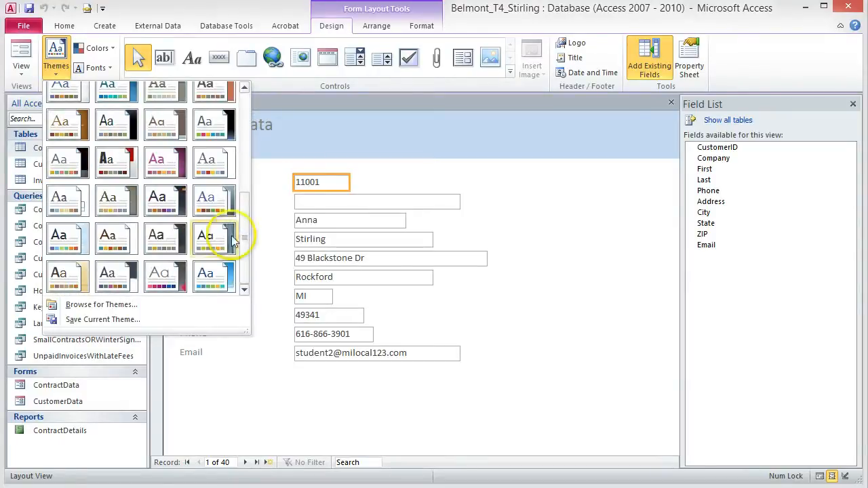
click(166, 204)
click(56, 58)
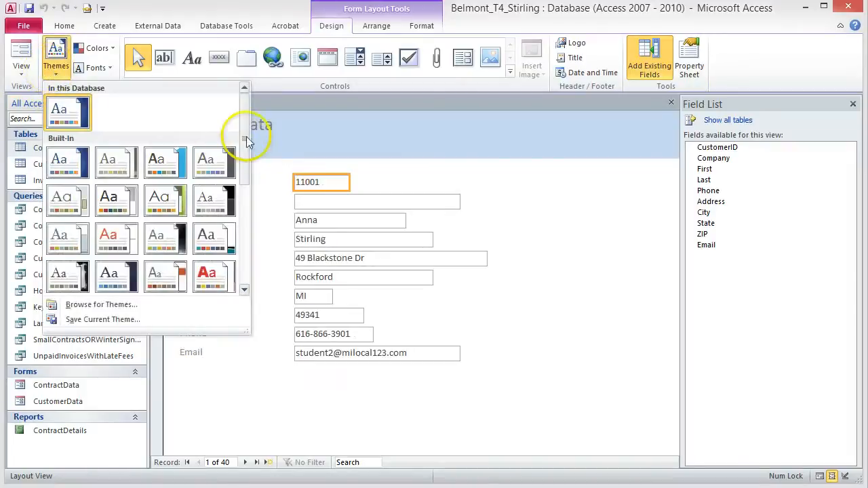
drag(247, 141, 232, 242)
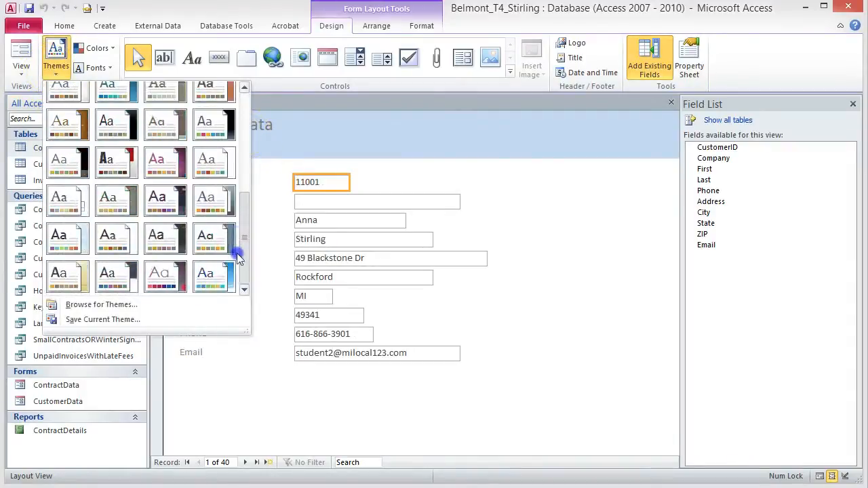
right_click(164, 197)
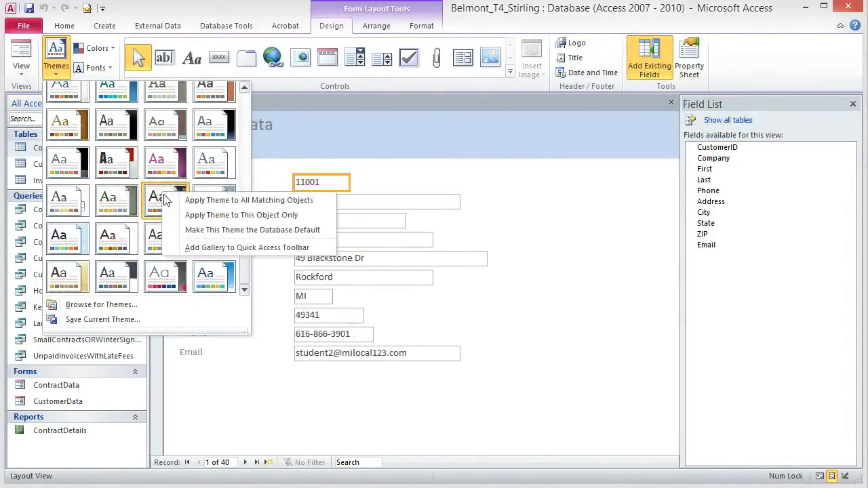
click(245, 217)
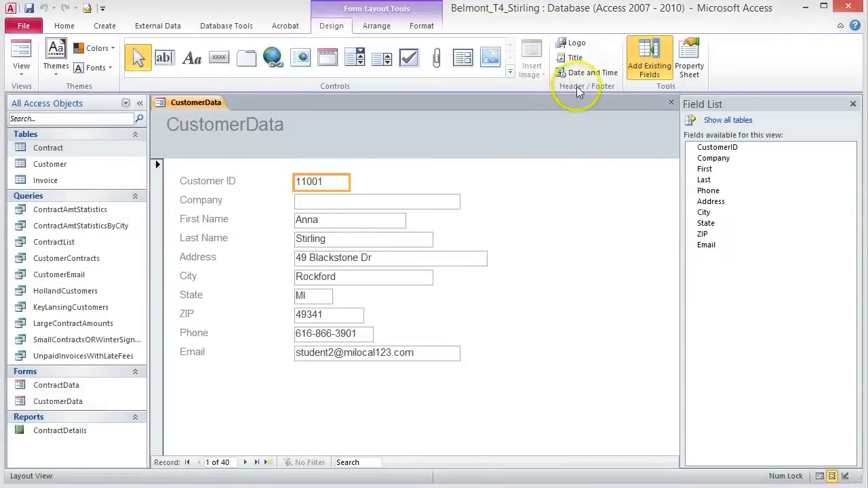
Step: Insert the Landscape image from the Access1 Tutorial folder as the header logo
click(572, 43)
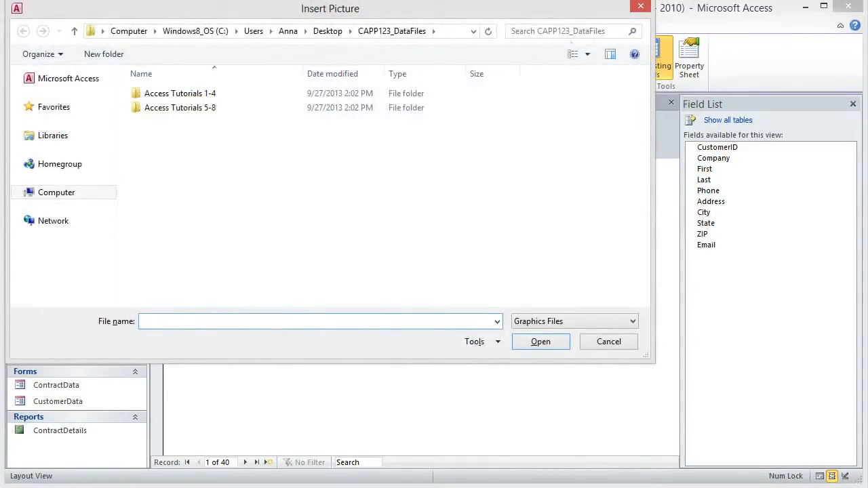
double_click(194, 93)
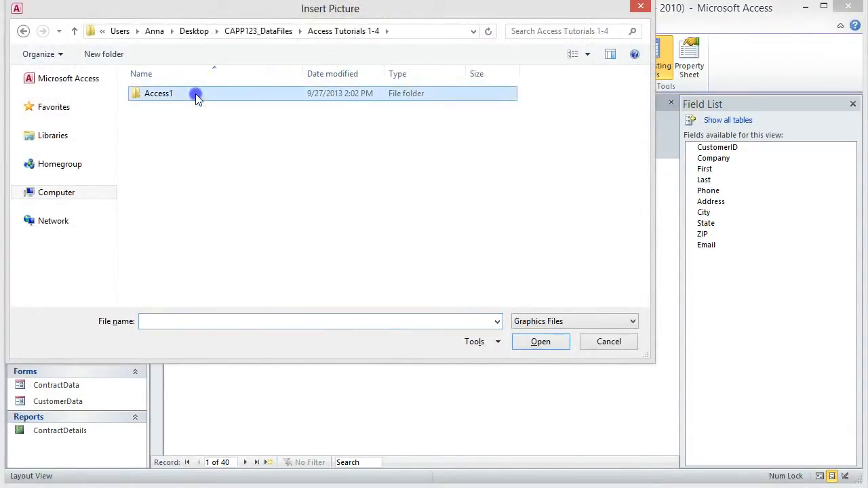
double_click(194, 93)
double_click(163, 166)
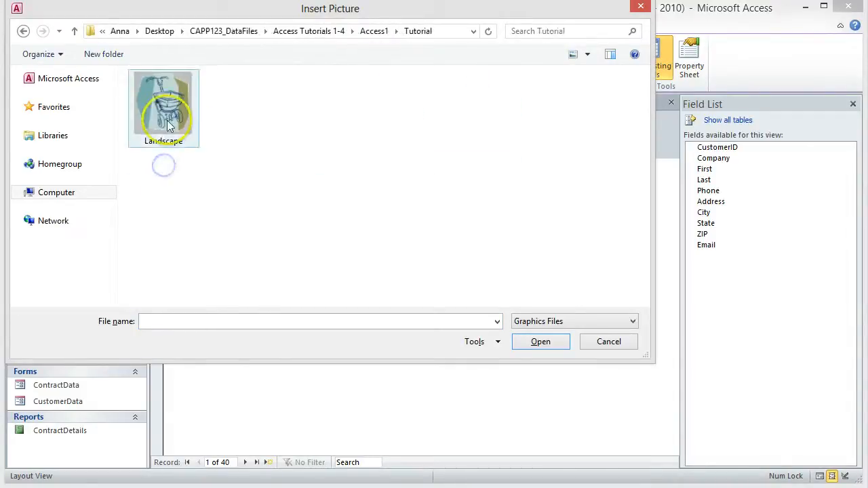
click(168, 116)
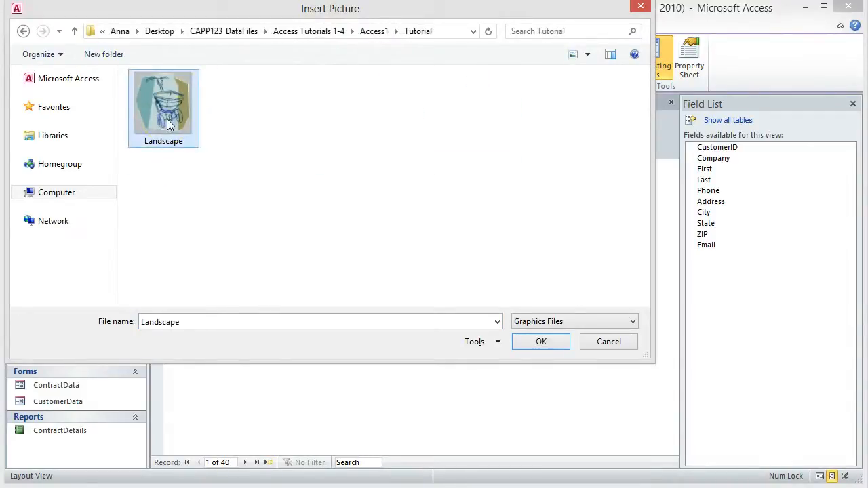
click(541, 343)
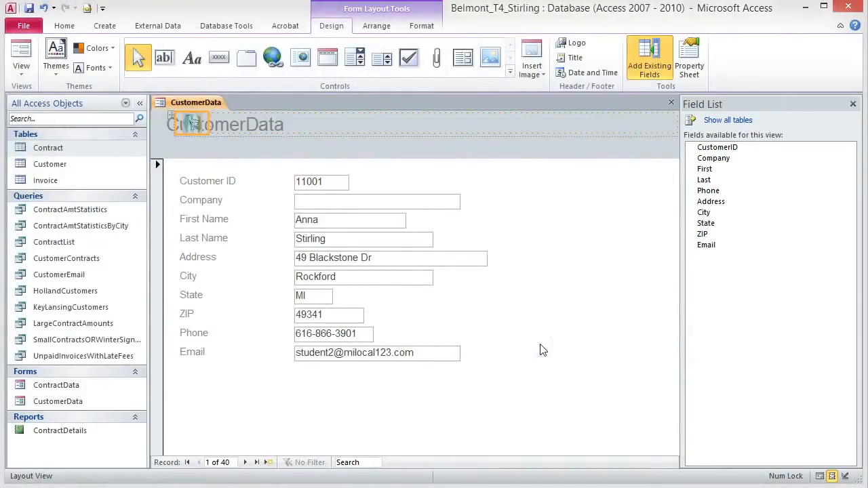
Step: Remove the logo from the control layout, move it right of the title, and enlarge it
right_click(193, 125)
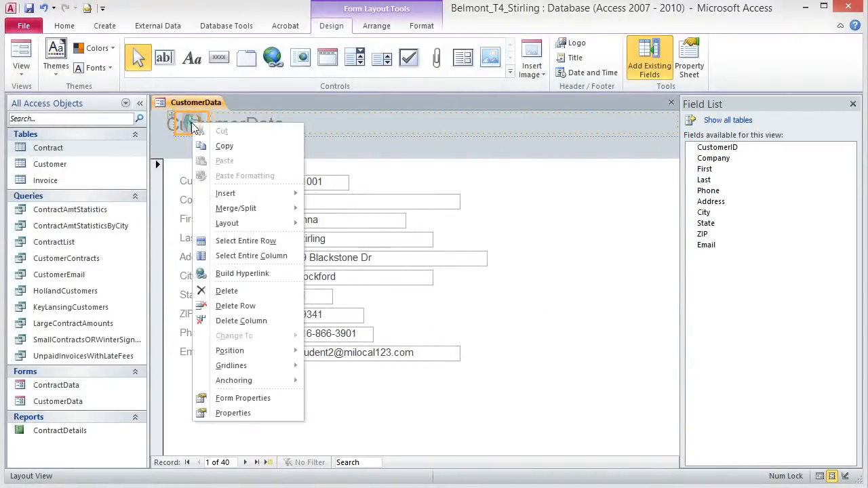
mouse_move(218, 227)
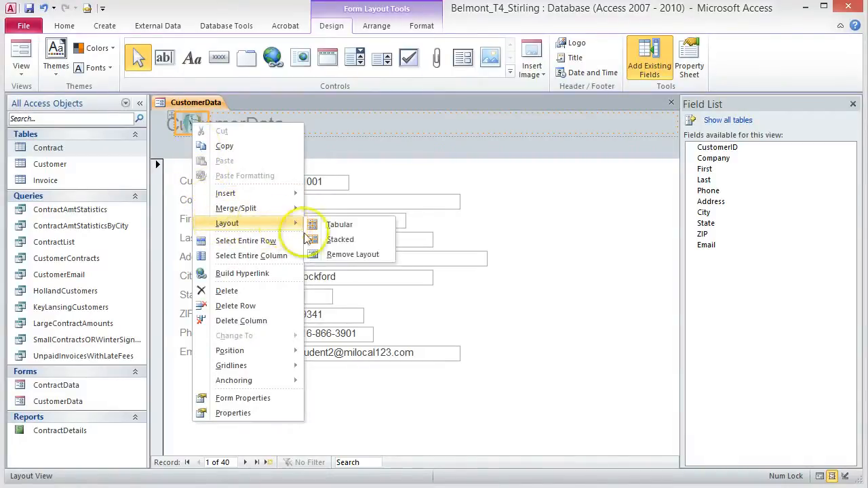
click(343, 259)
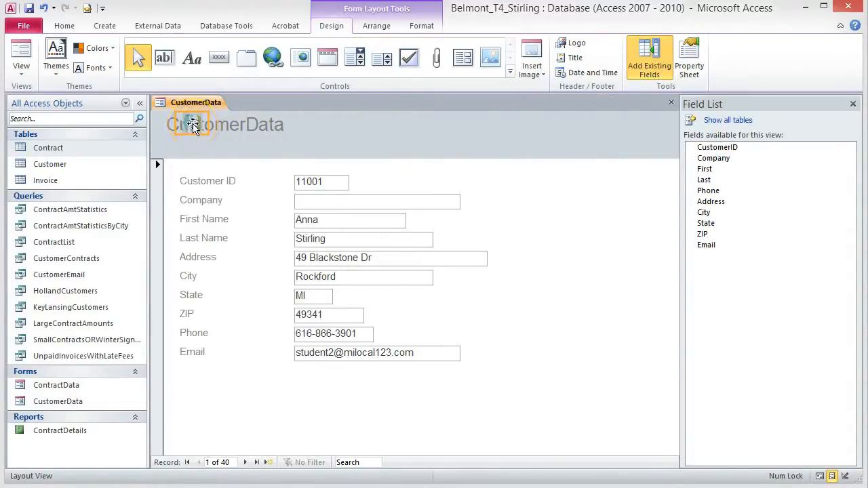
drag(193, 125, 306, 125)
click(314, 129)
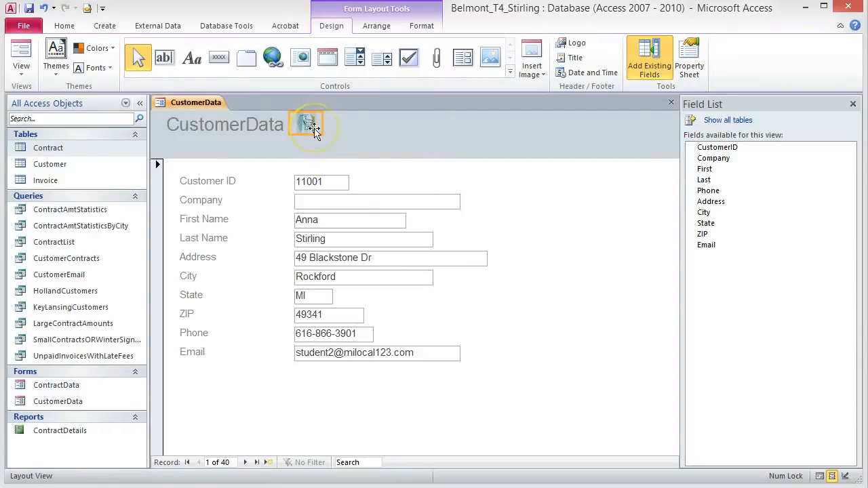
click(314, 129)
key(Right)
key(Right)
key(Right)
key(Right)
drag(325, 133, 352, 156)
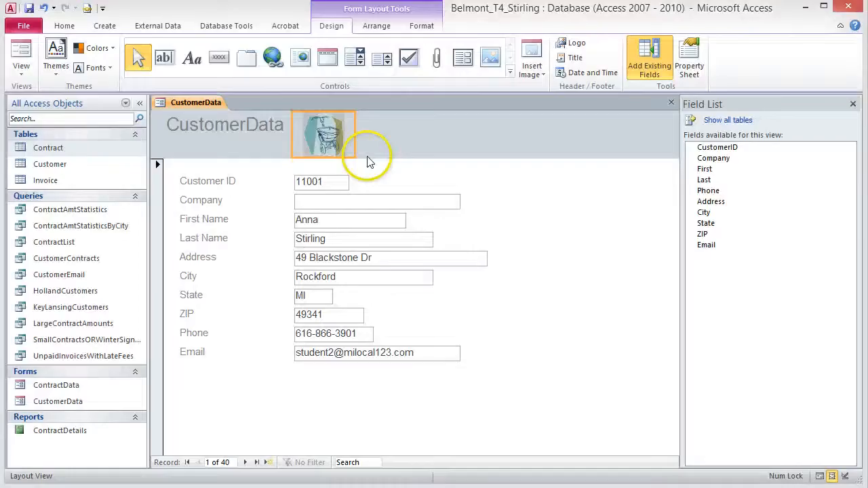
Step: Retitle the header label 'Customer Data' and colour it Brown, Accent 3, Darker 25%
click(243, 125)
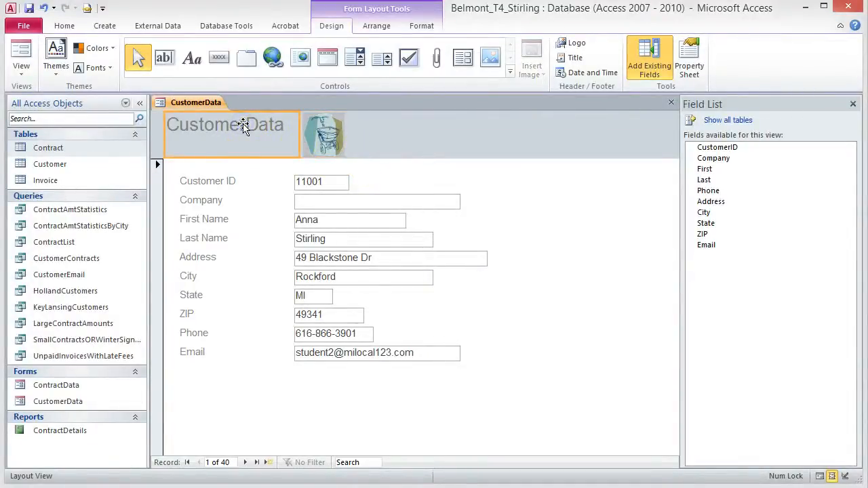
click(245, 125)
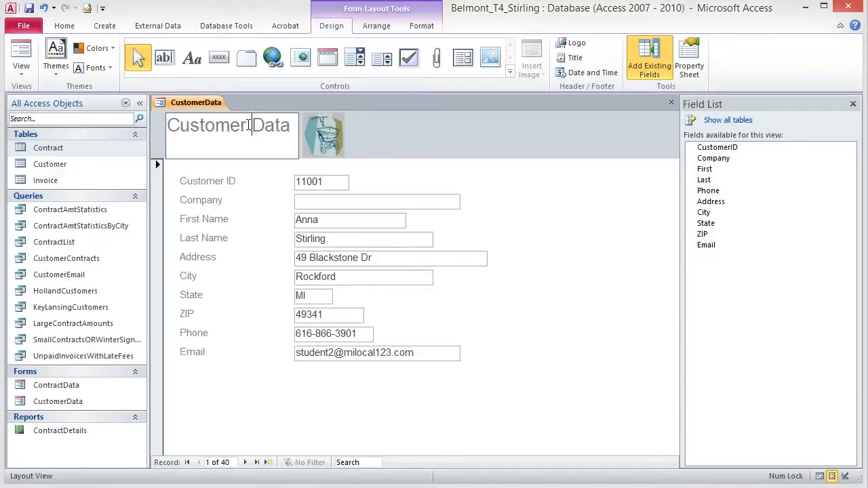
drag(281, 124, 166, 130)
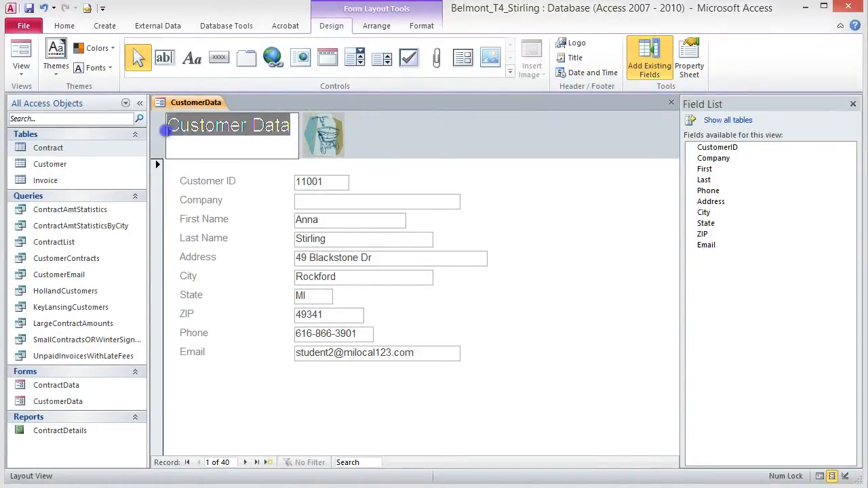
click(421, 25)
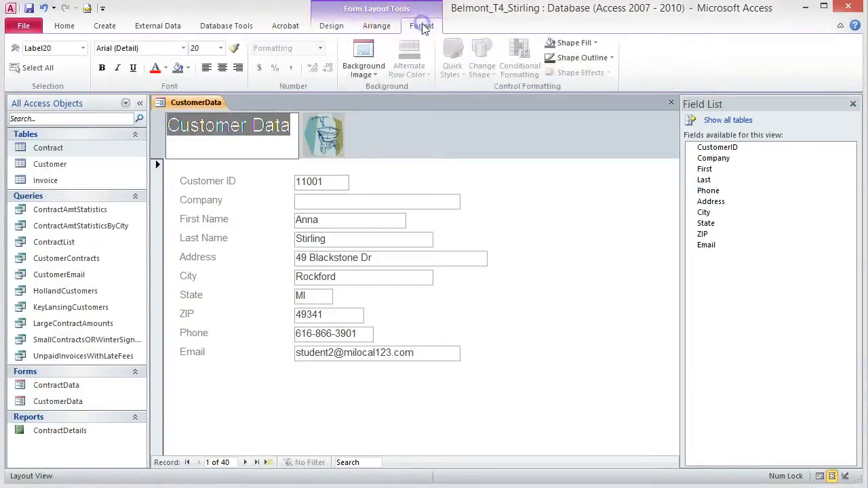
click(166, 68)
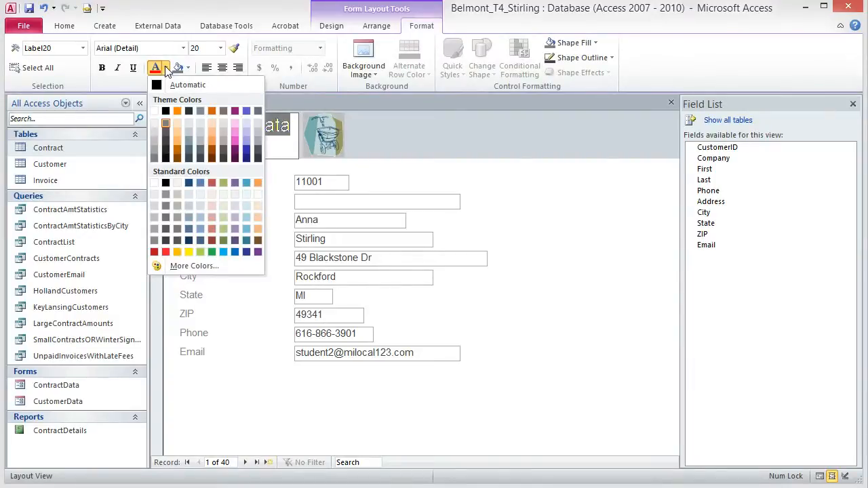
click(165, 68)
click(165, 68)
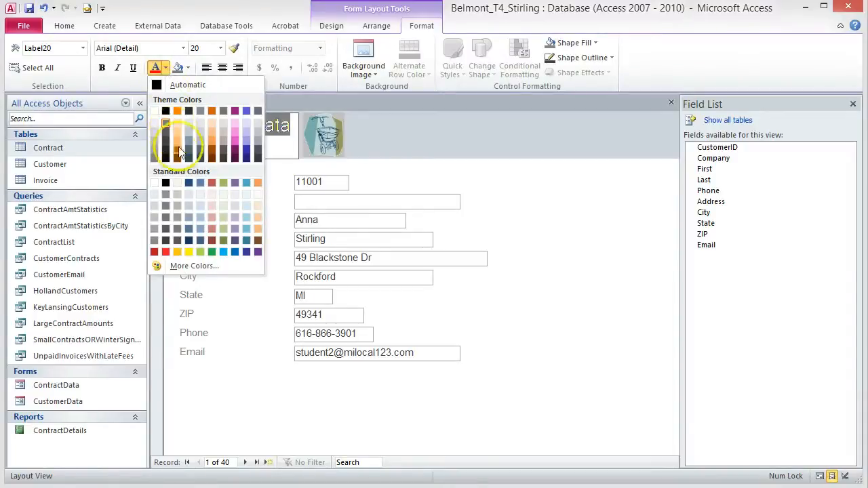
click(223, 154)
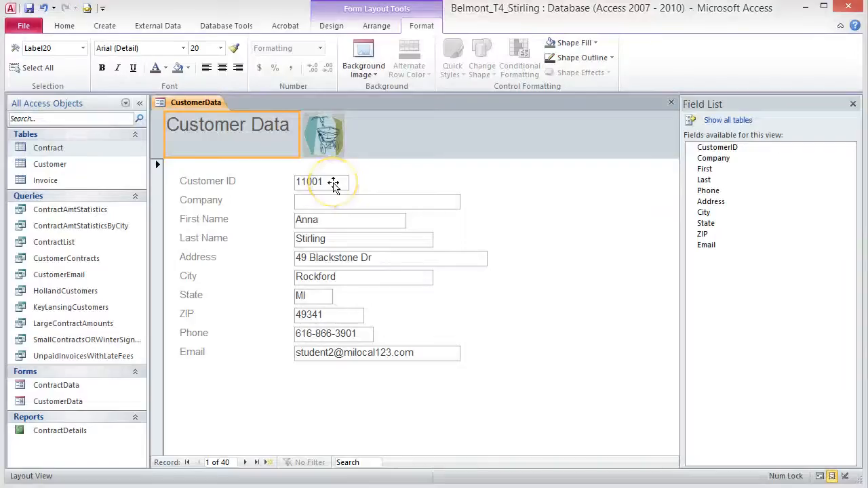
Step: Set the Customer ID text box outline line type to Dots
click(333, 184)
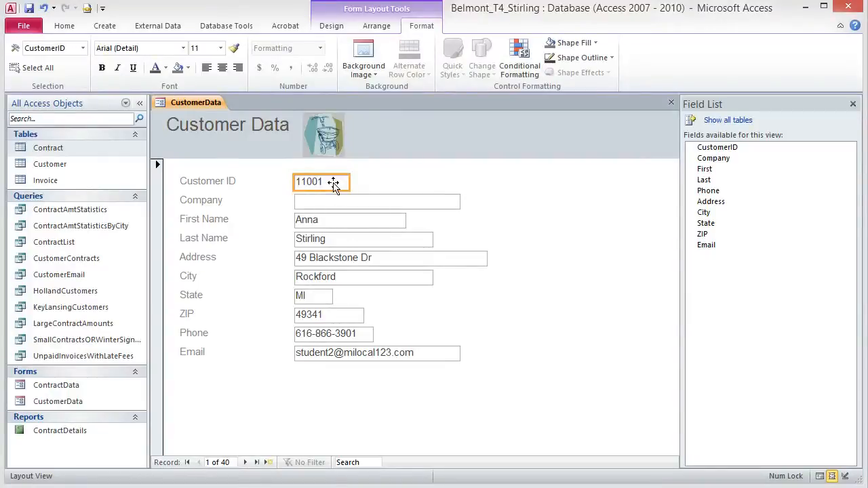
click(335, 185)
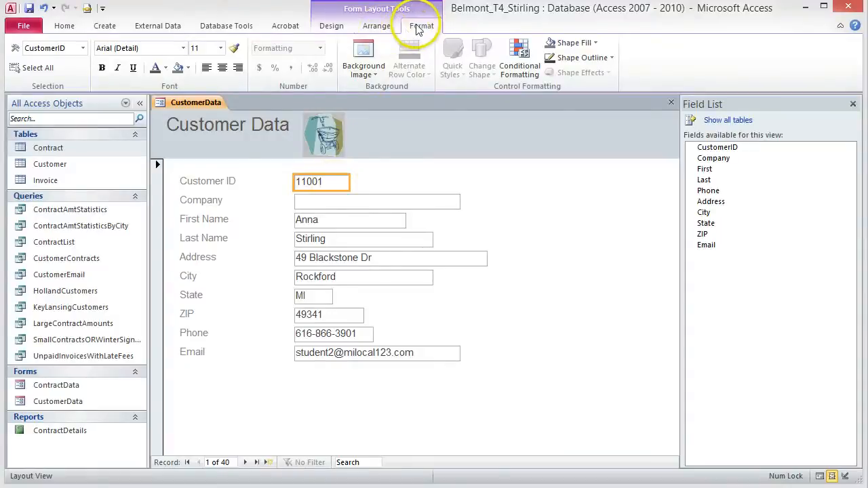
click(605, 58)
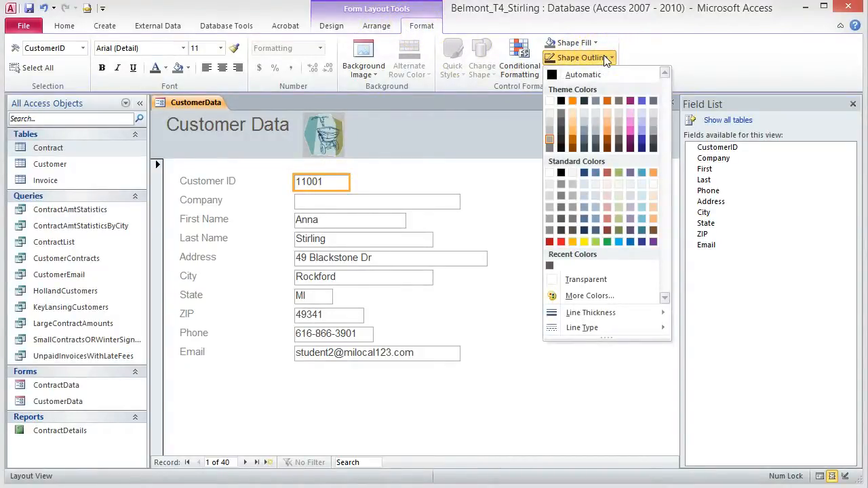
click(606, 60)
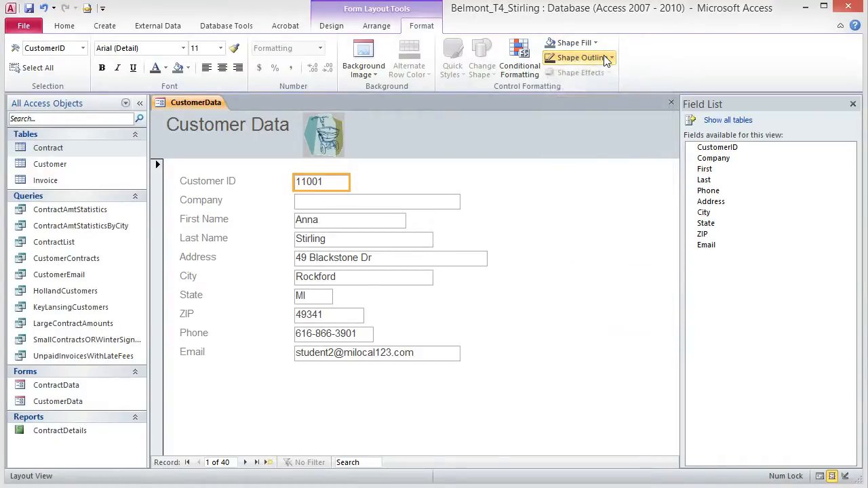
click(606, 60)
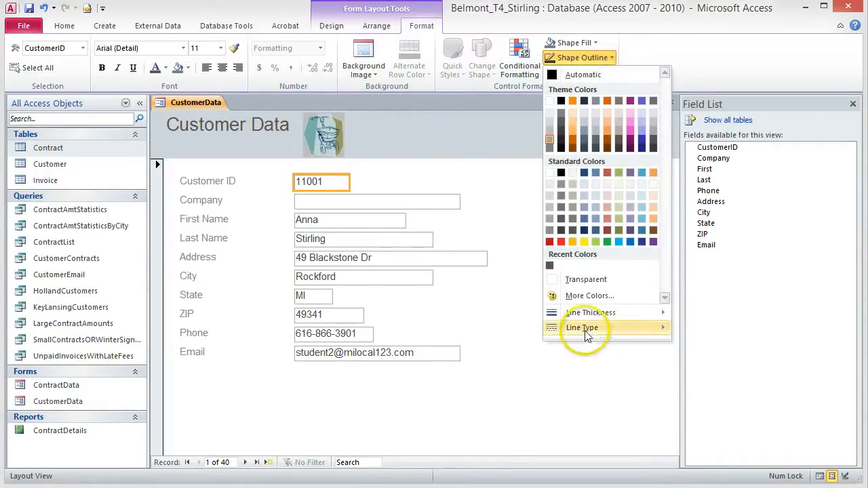
mouse_move(588, 334)
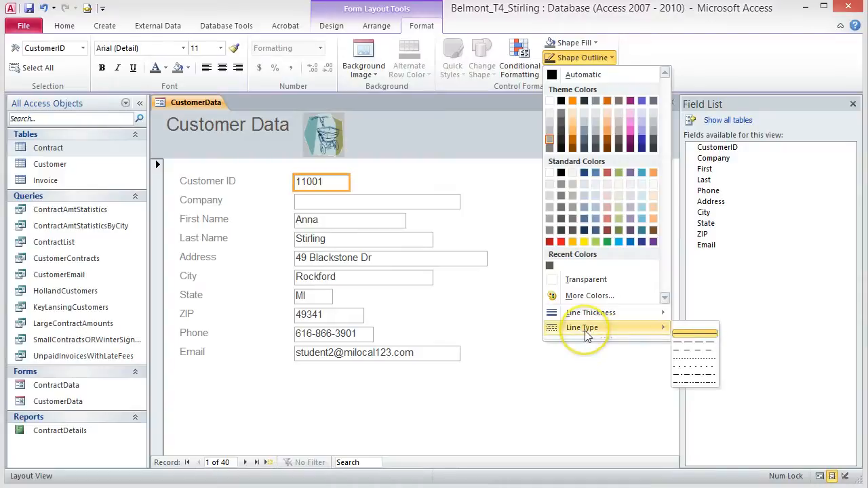
click(706, 360)
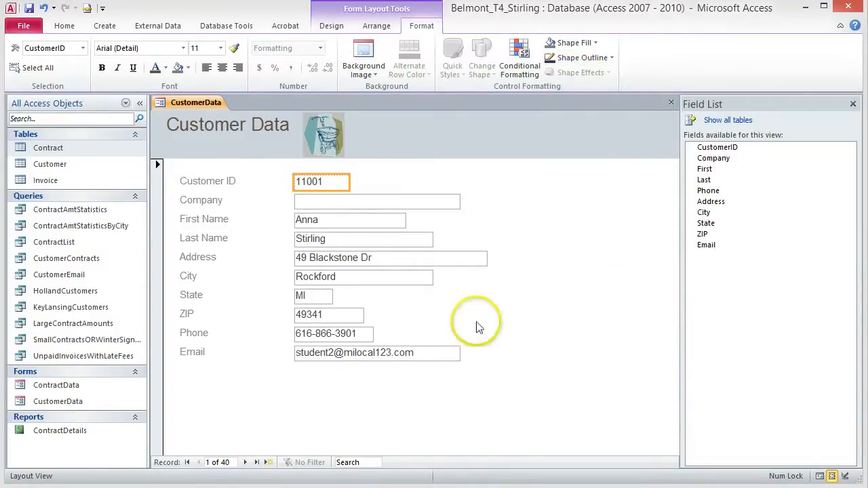
Step: Give the Company, First Name, Last Name, Address, City, State, ZIP, Phone and Email boxes dotted outlines
click(381, 202)
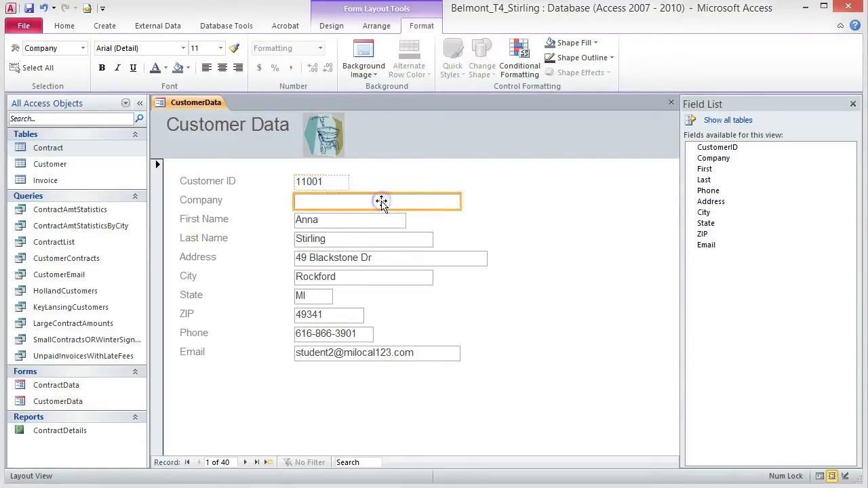
shift+click(361, 222)
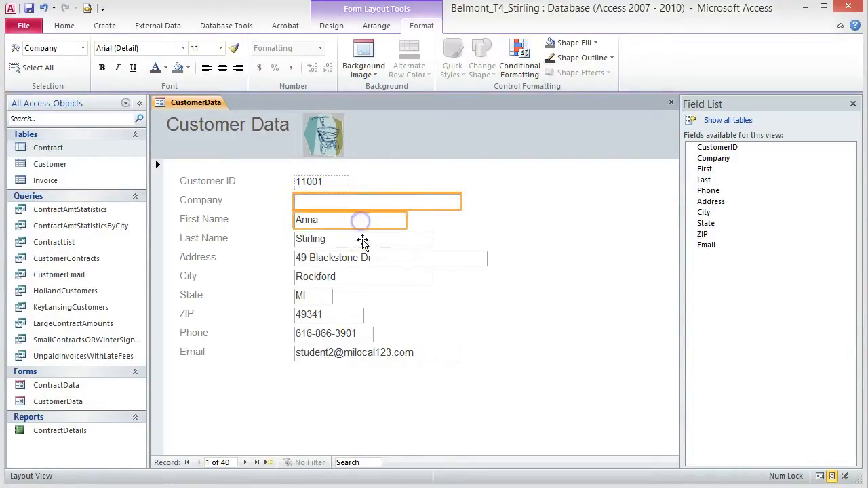
shift+click(361, 238)
shift+click(366, 258)
shift+click(375, 277)
shift+click(325, 303)
shift+click(332, 315)
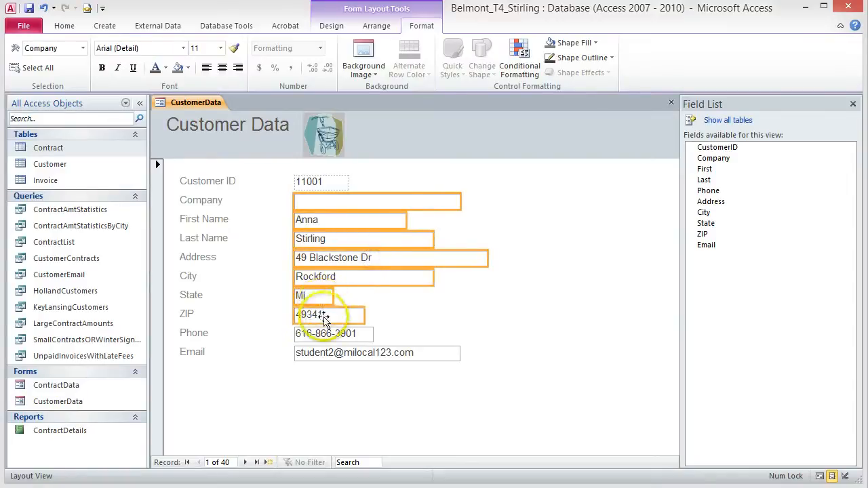
shift+click(323, 335)
shift+click(314, 357)
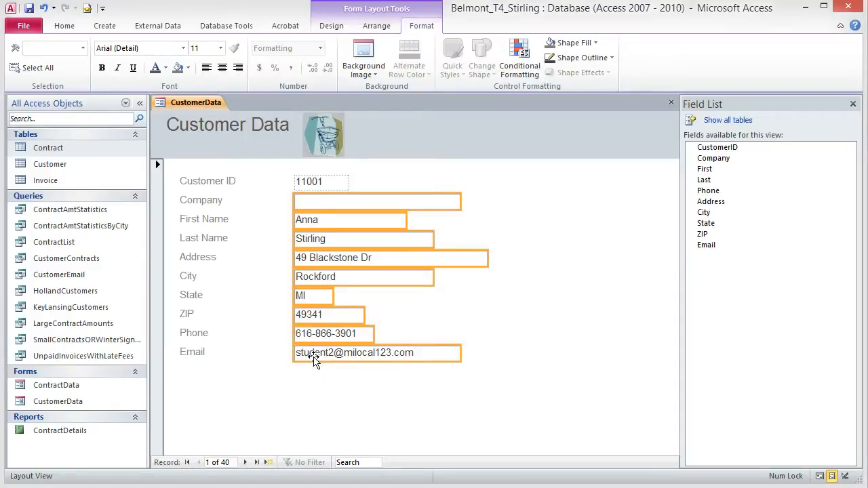
click(609, 58)
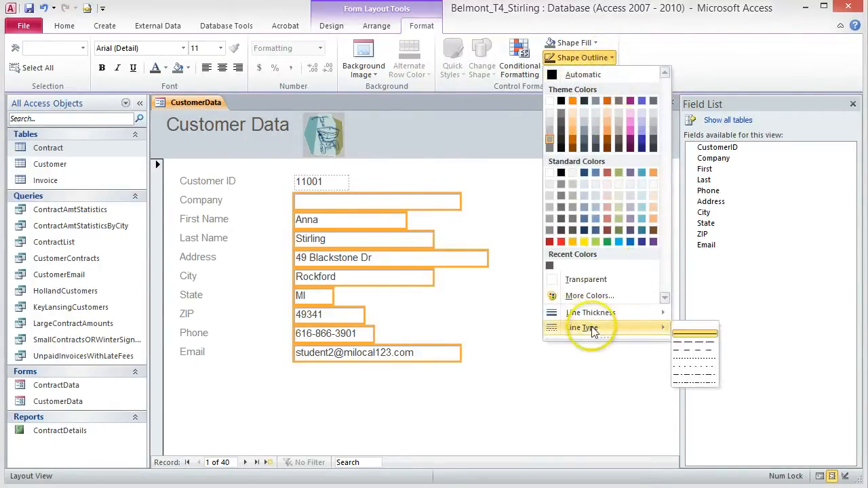
click(686, 360)
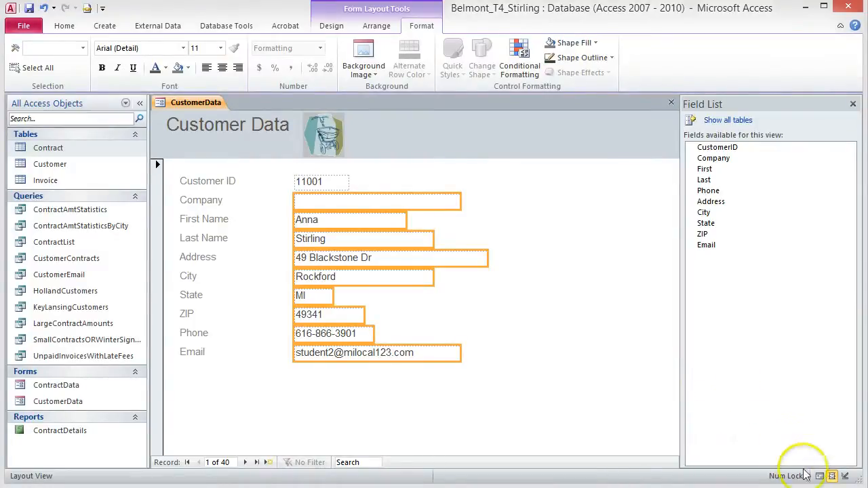
Step: Switch to Form View, reopen CustomerData from the Navigation Pane, and click into the Company field
click(820, 477)
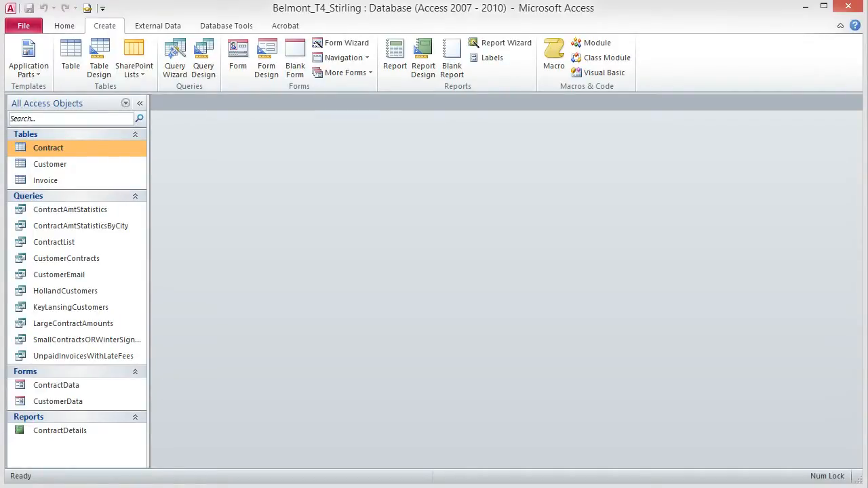
click(71, 405)
double_click(70, 404)
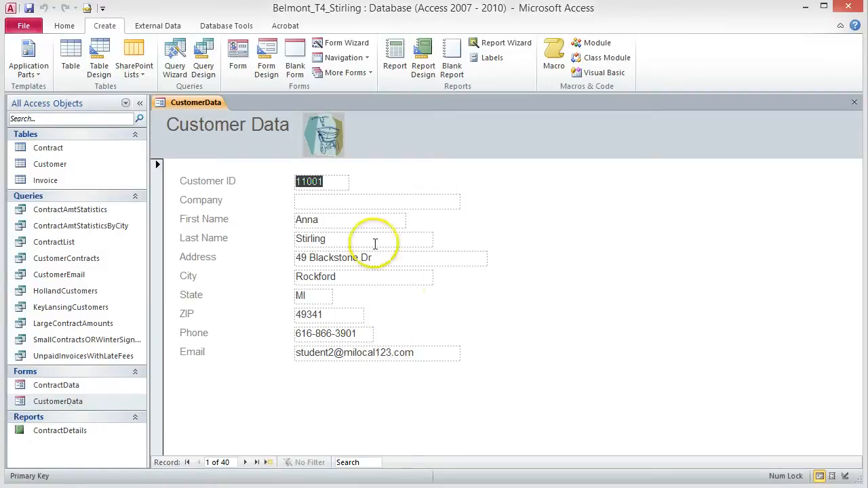
click(342, 202)
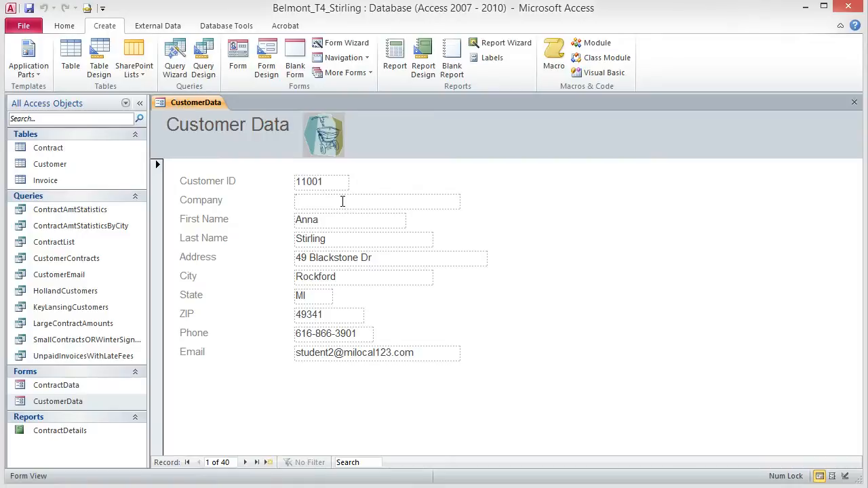
Step: Find 'tulips' anywhere in the Company field, landing on Three Tulips Café, then close Find
click(61, 27)
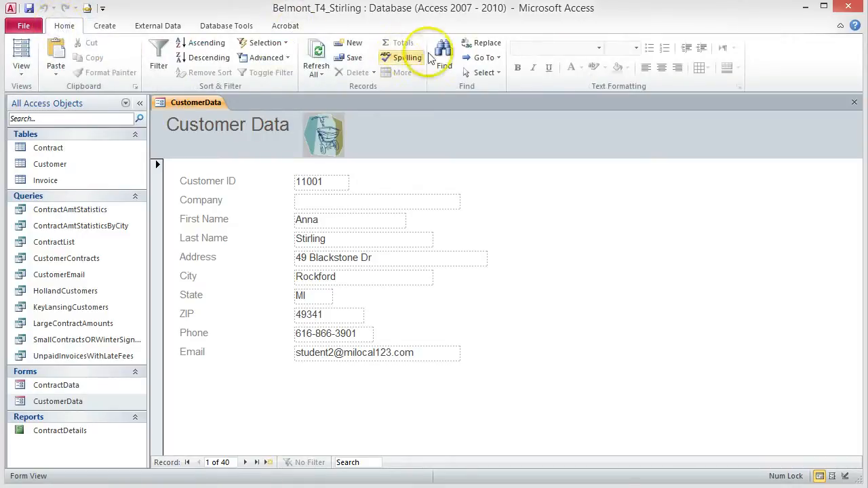
click(444, 57)
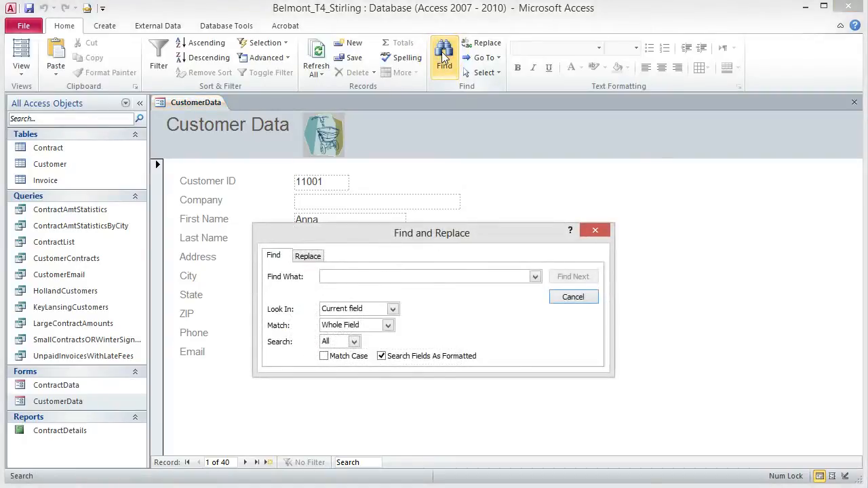
click(364, 278)
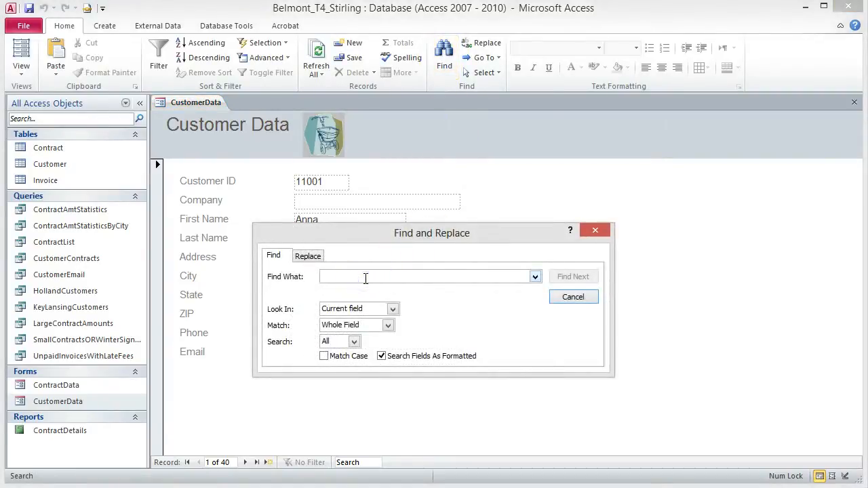
text(tulips)
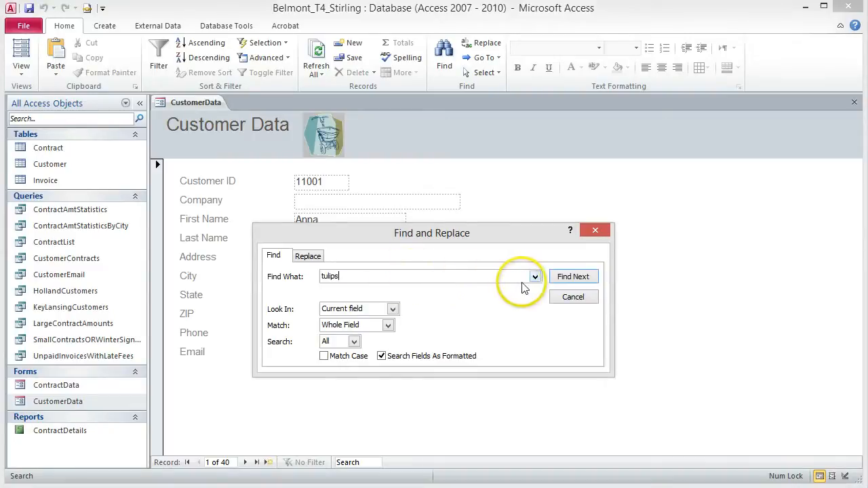
click(383, 325)
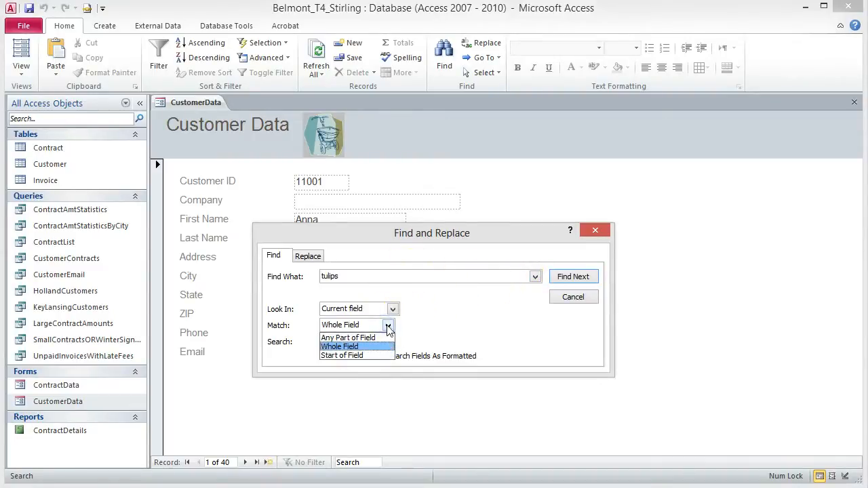
click(378, 338)
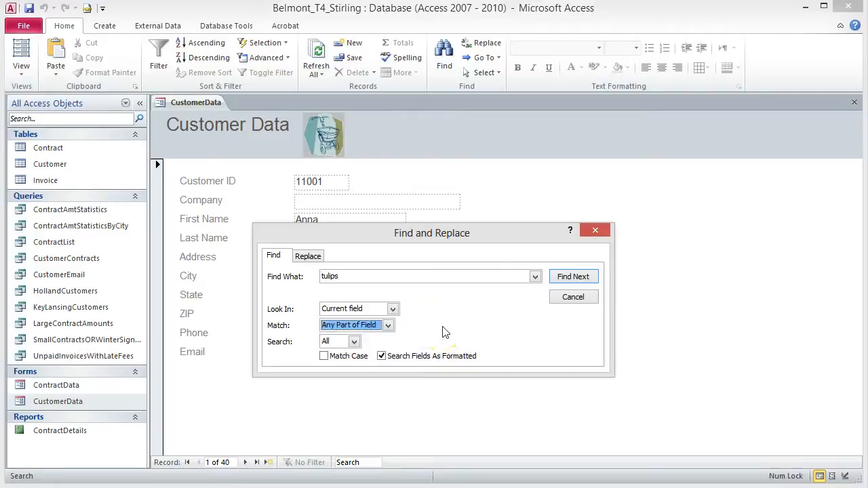
click(576, 278)
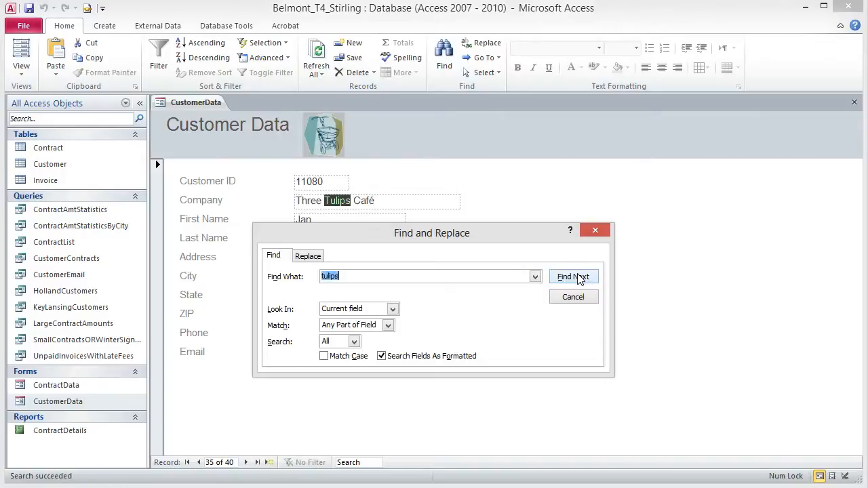
click(595, 231)
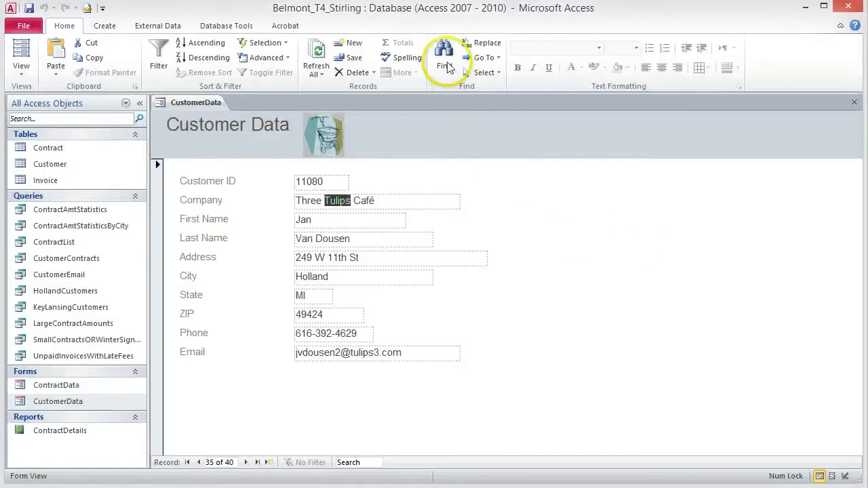
Step: Search the Phone field for 517* with Match set to Whole Field
click(444, 61)
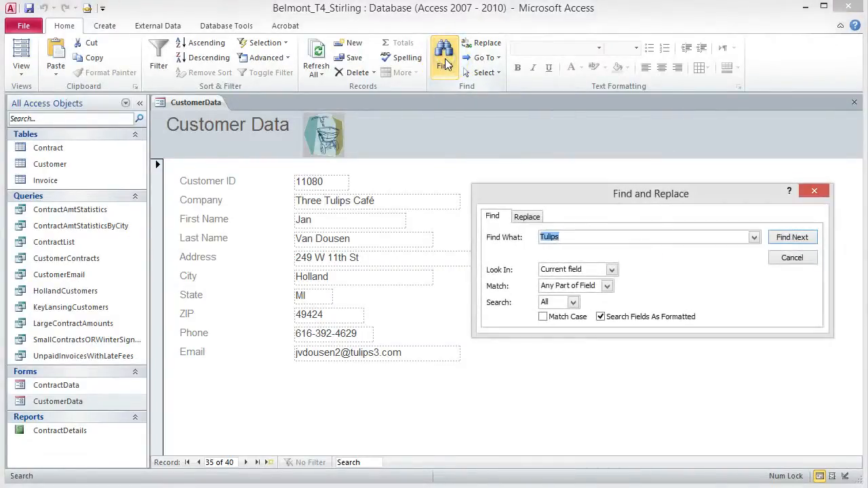
key(alt)
click(359, 333)
click(365, 339)
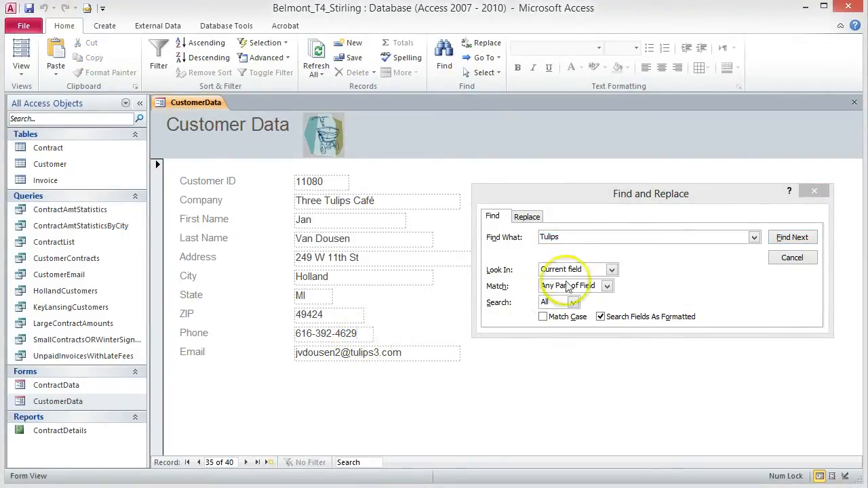
click(550, 238)
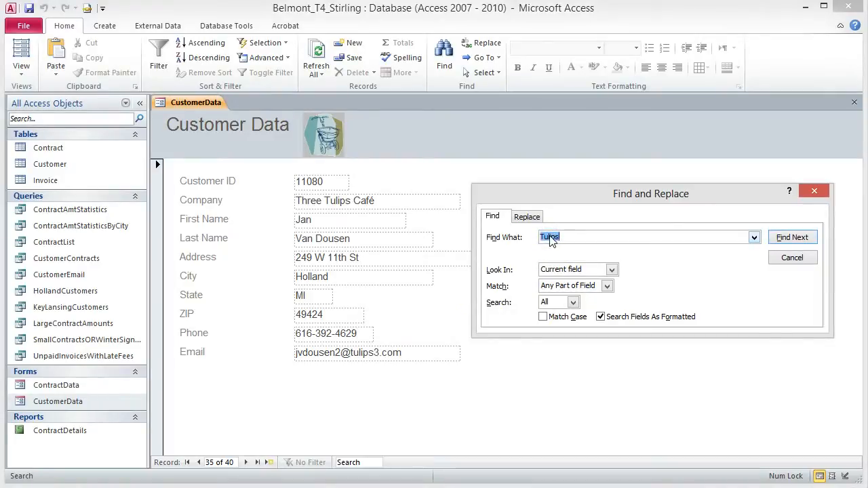
text(517)
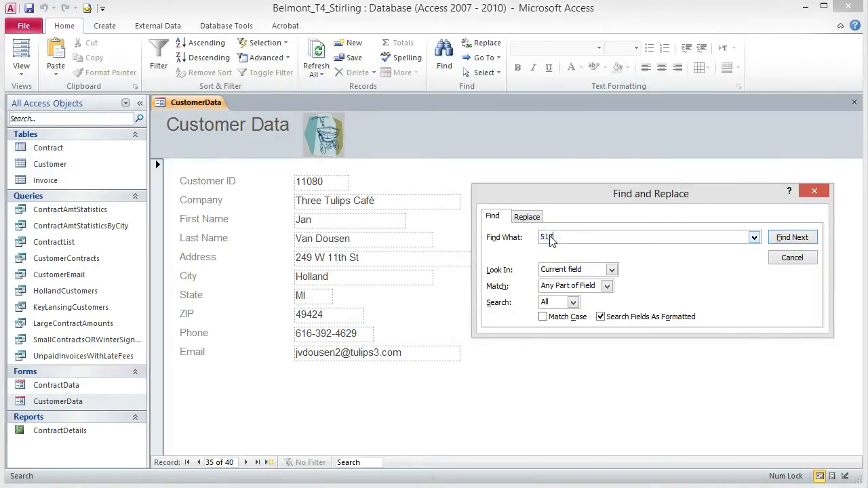
text(*)
click(607, 287)
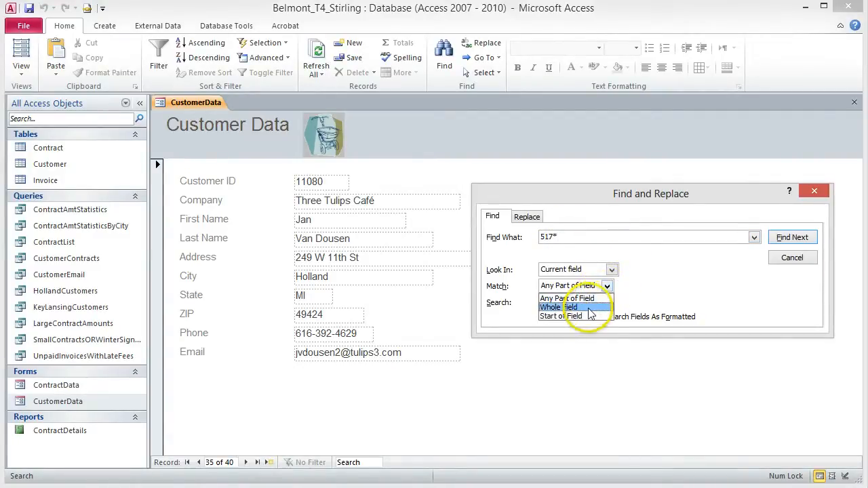
click(589, 308)
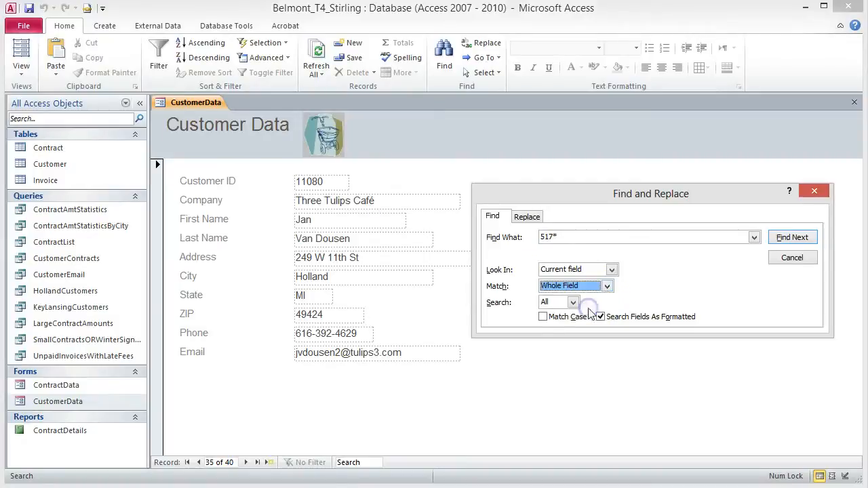
click(792, 238)
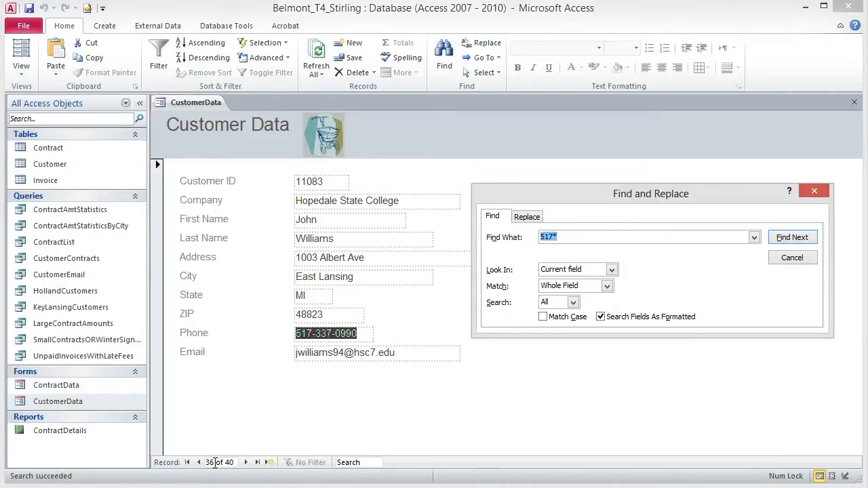
Step: Step through the remaining 517 phone numbers until none are left, stopping at record 33
click(787, 239)
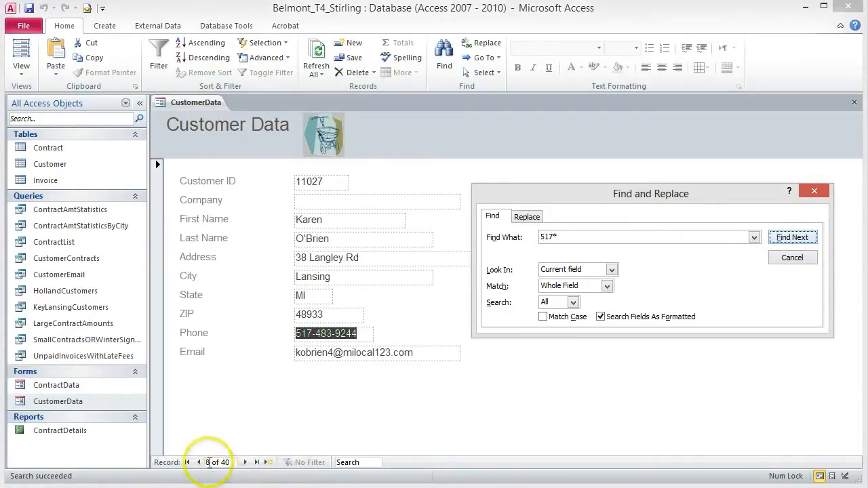
click(784, 237)
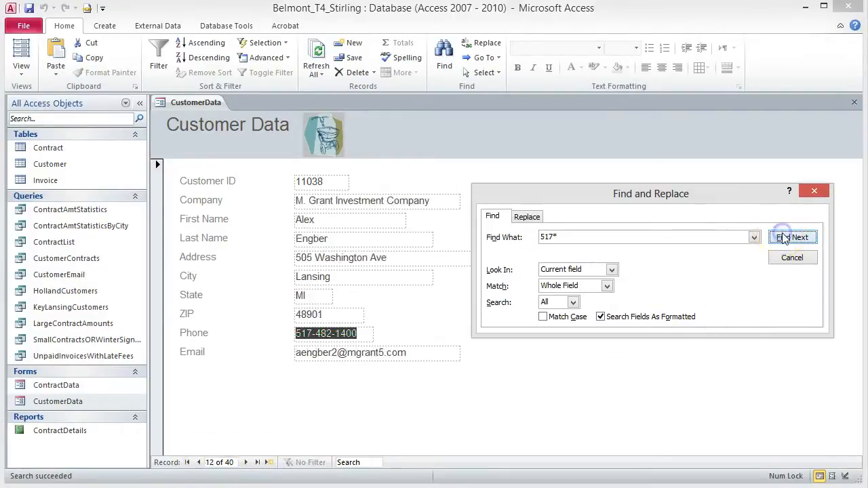
click(785, 238)
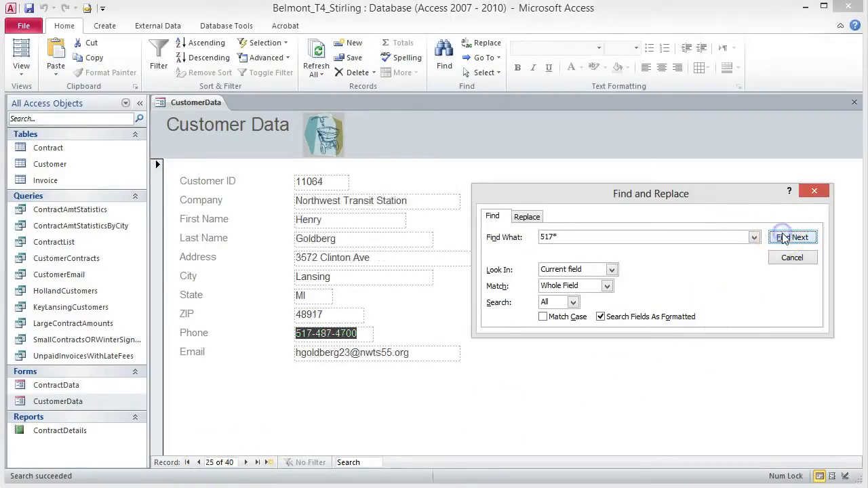
click(783, 238)
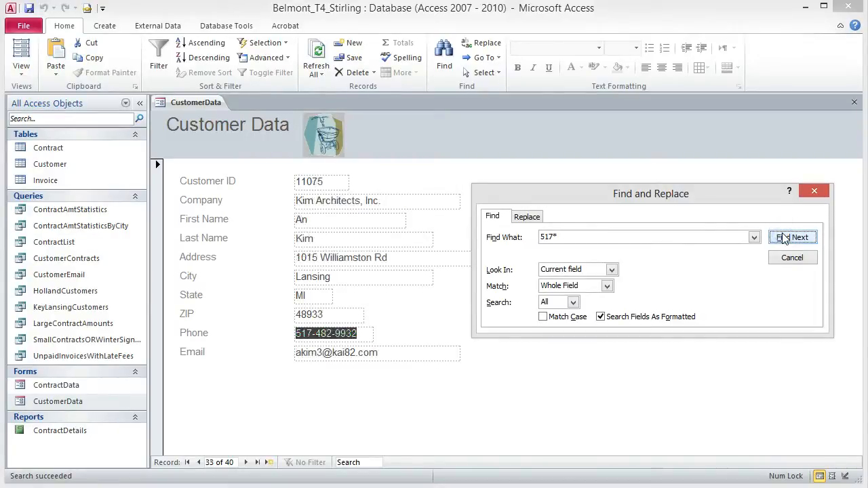
click(784, 238)
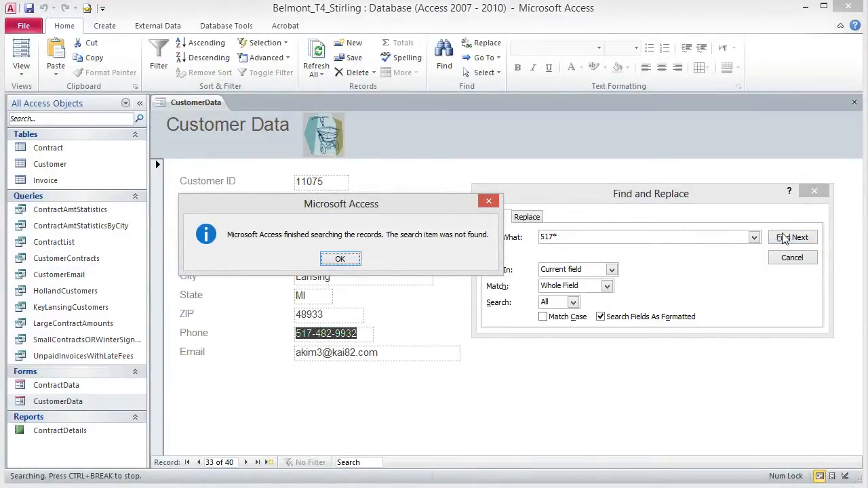
click(342, 260)
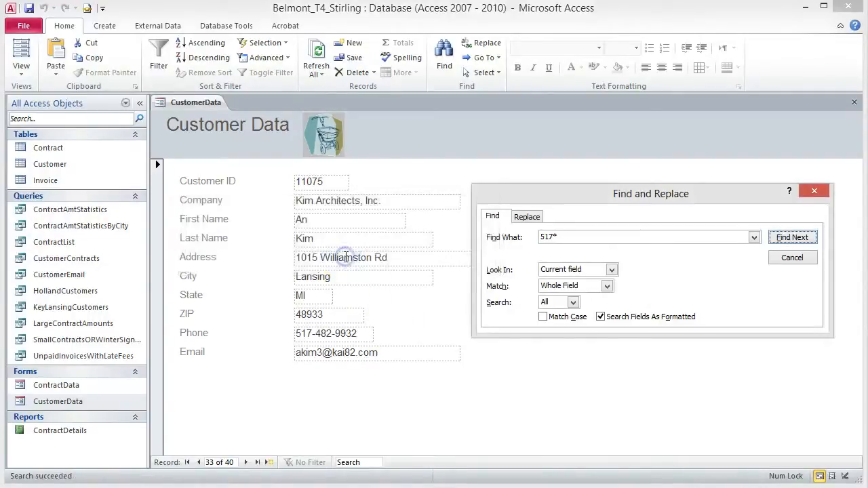
click(816, 192)
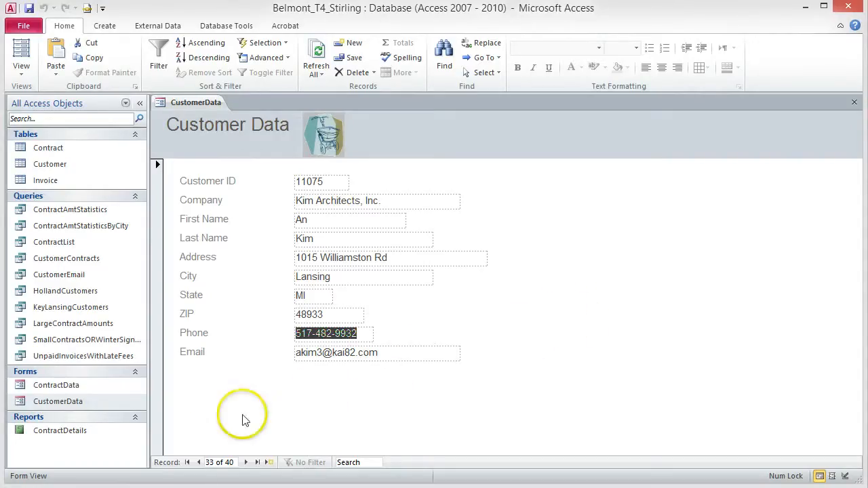
Step: Go to record 22, the Cherrywood Senior Center customer
drag(233, 462, 200, 462)
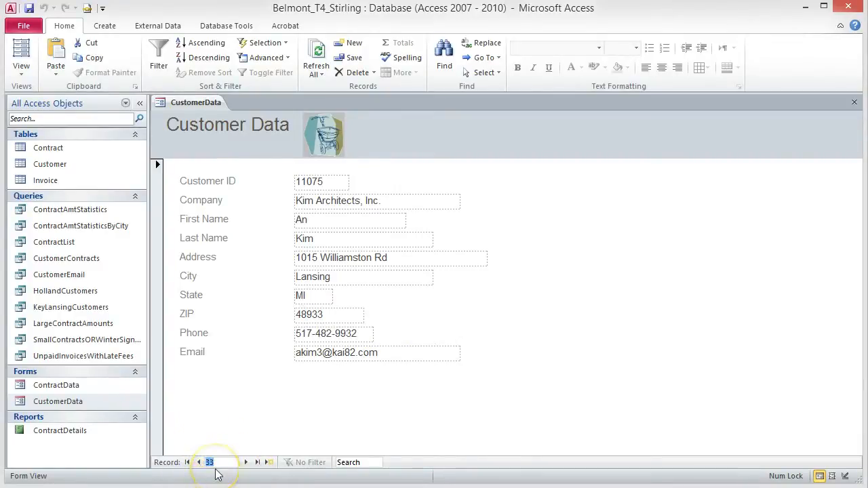
text(22)
key(Return)
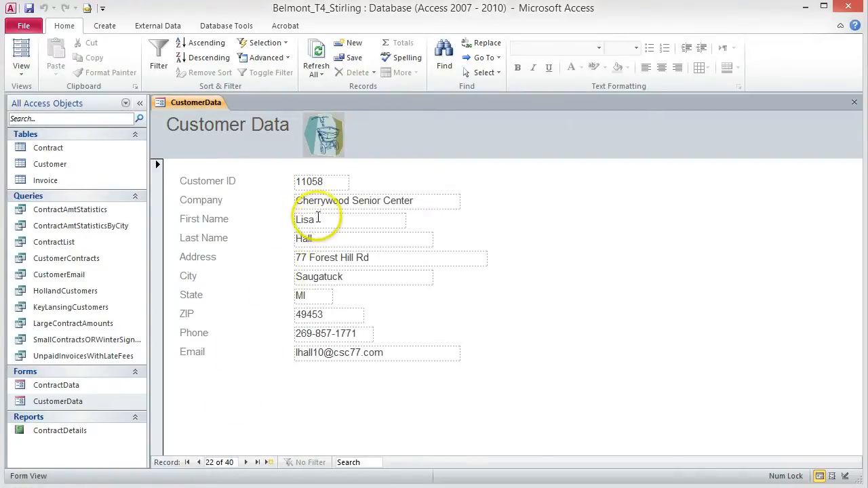
Step: Replace the contact's first and last name, the e-mail user part and the phone number's last digits
click(293, 219)
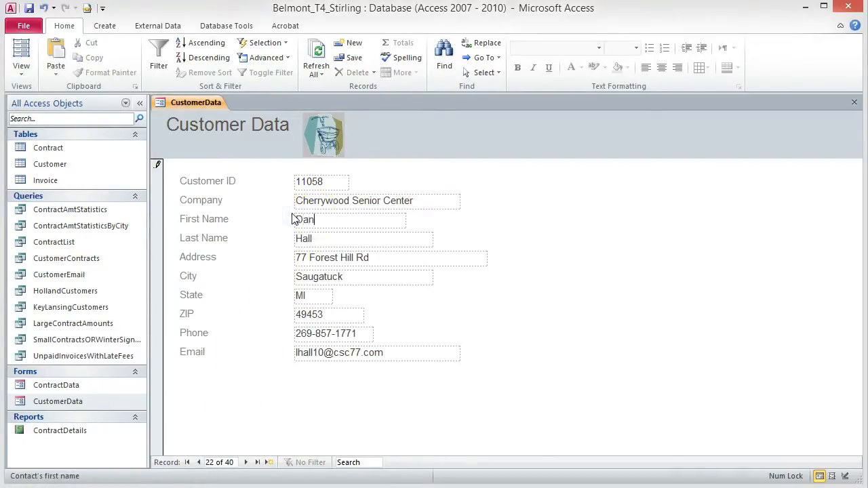
click(283, 242)
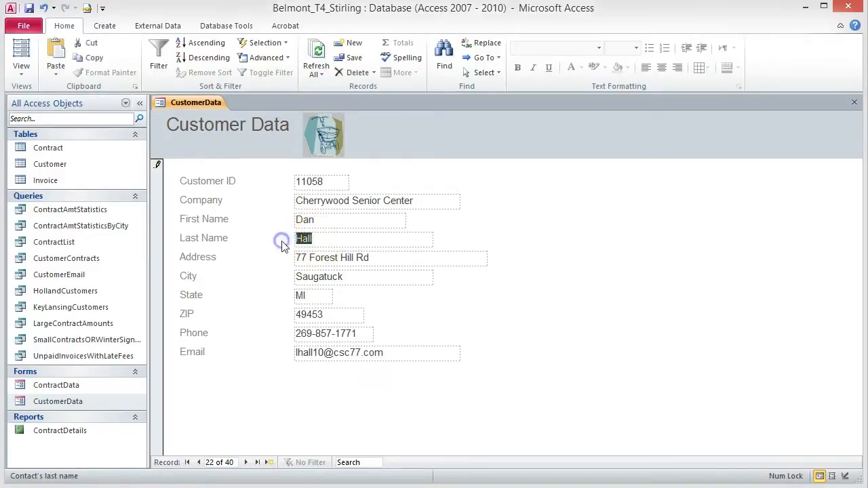
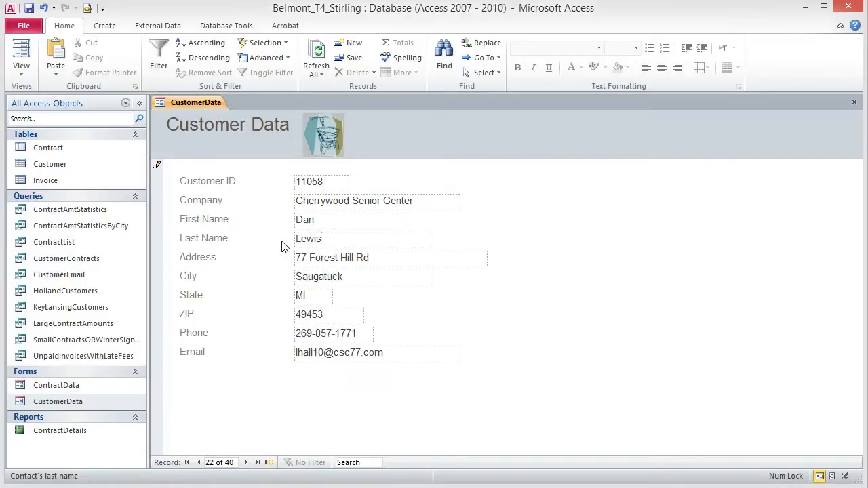
key(Tab)
key(Tab)
key(Tab)
key(Tab)
key(Tab)
key(Tab)
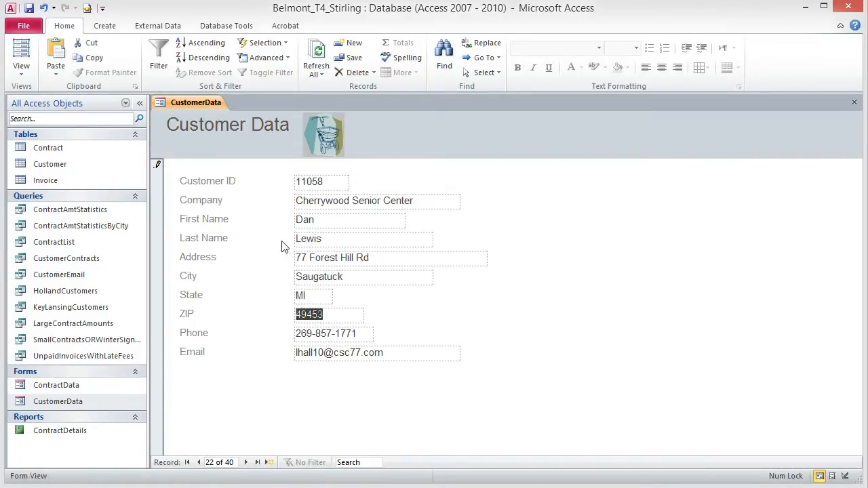
click(297, 351)
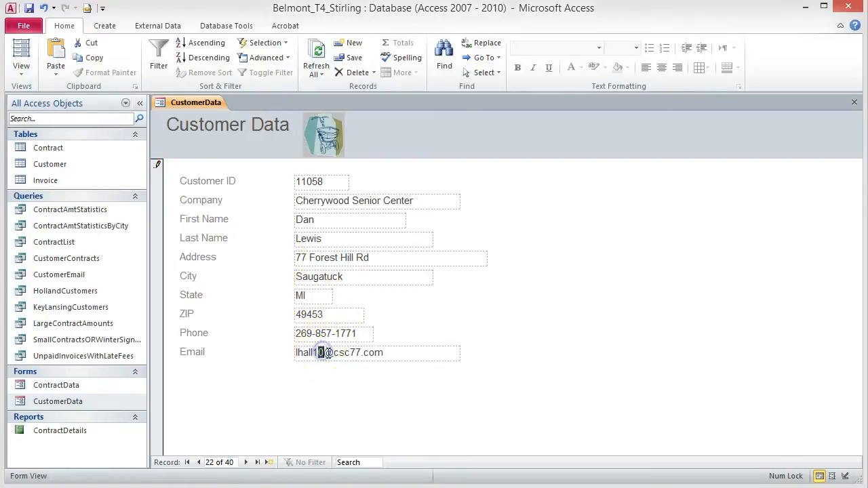
double_click(303, 352)
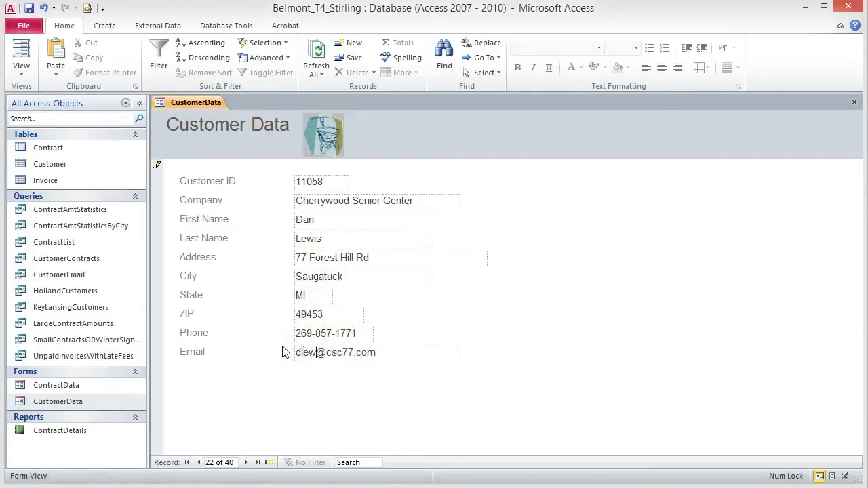
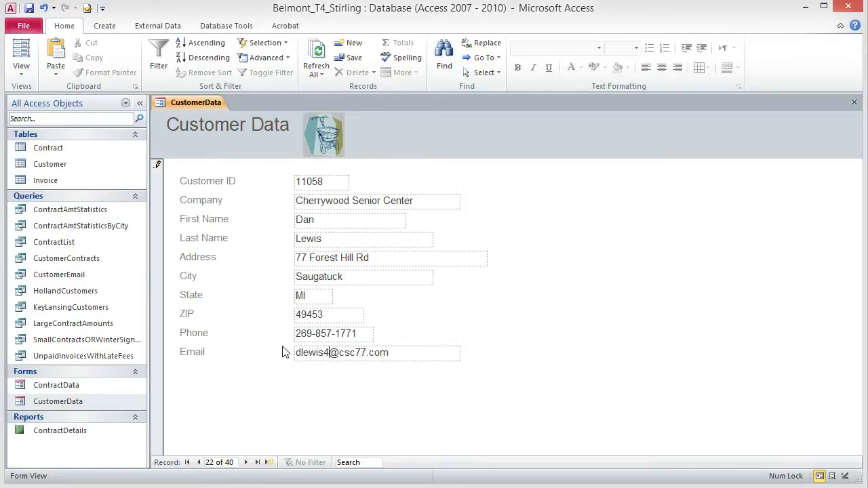
drag(359, 333, 343, 331)
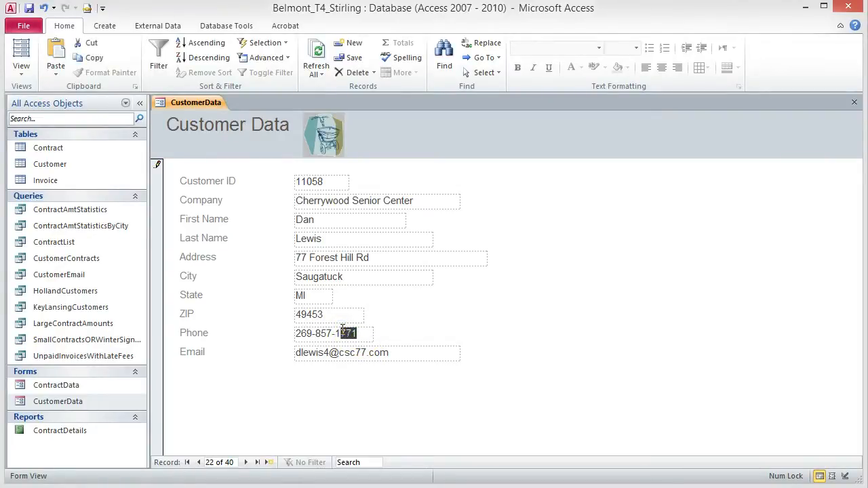
text(890)
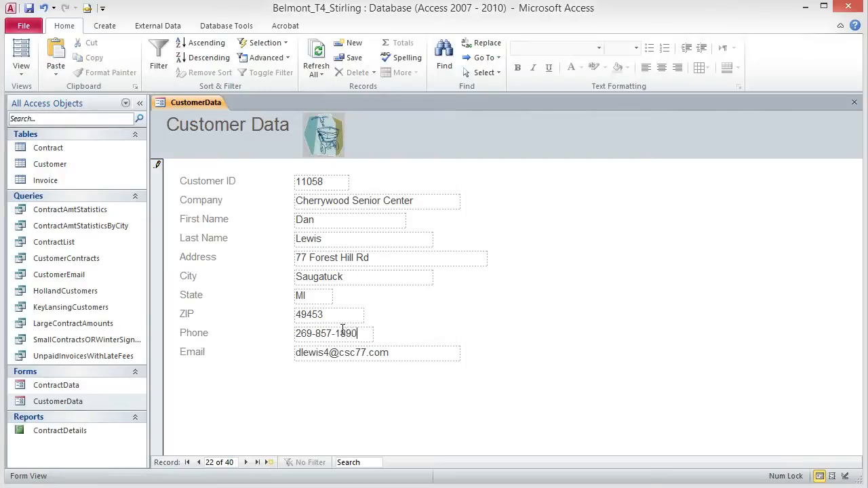
key(Tab)
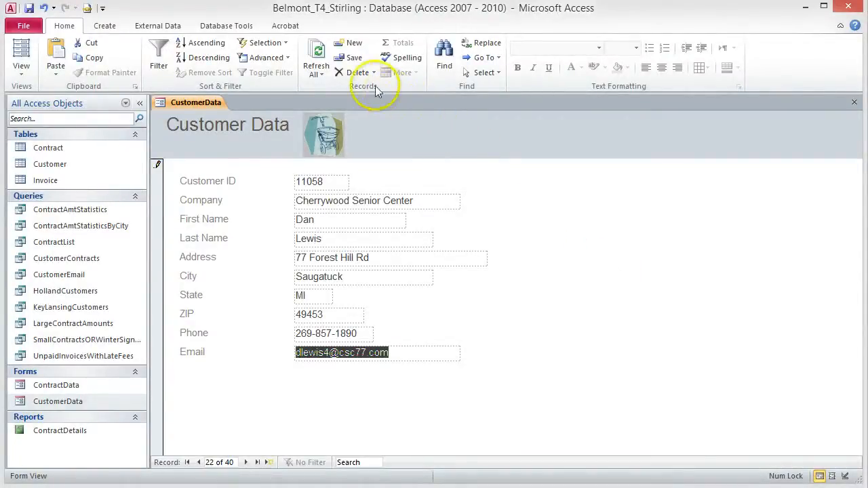
Step: Start a new record with the customer ID, company Lily's Boutique and the contact's first and last name
click(343, 48)
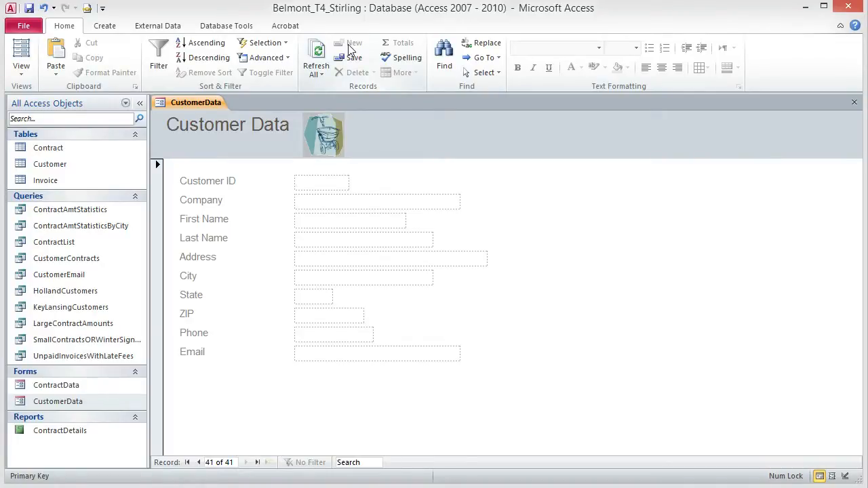
click(326, 183)
text(11090)
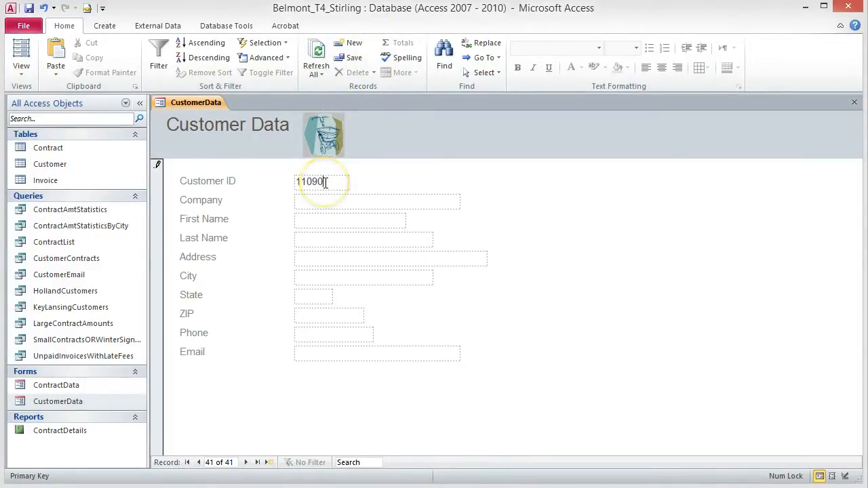
click(317, 202)
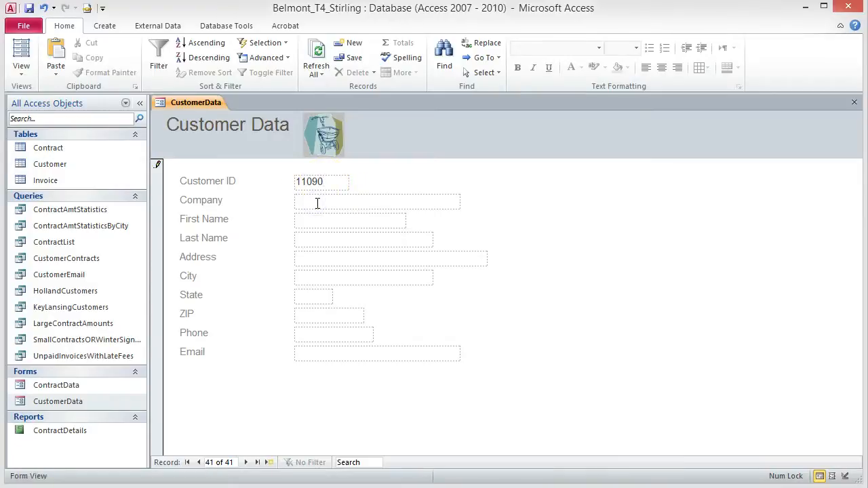
text(Lily's Boutique)
click(309, 219)
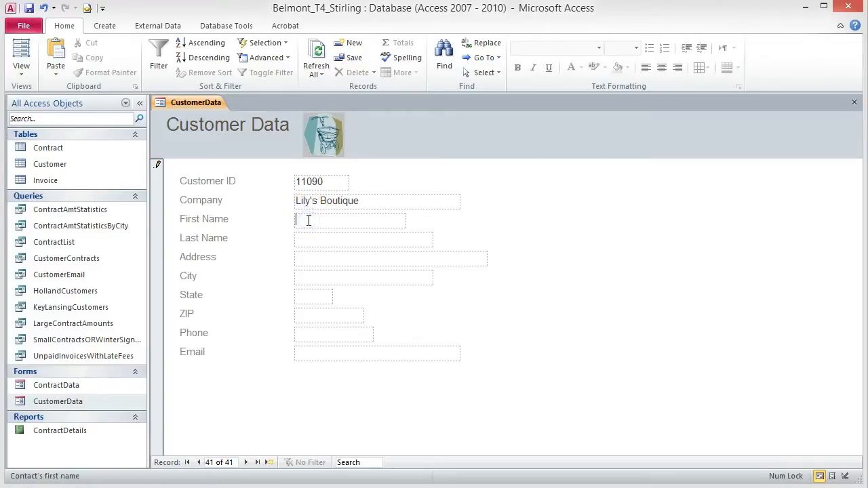
click(311, 243)
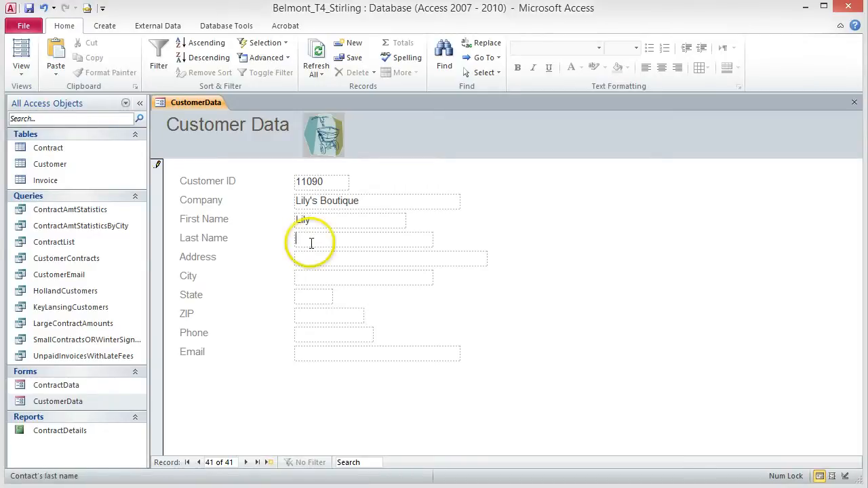
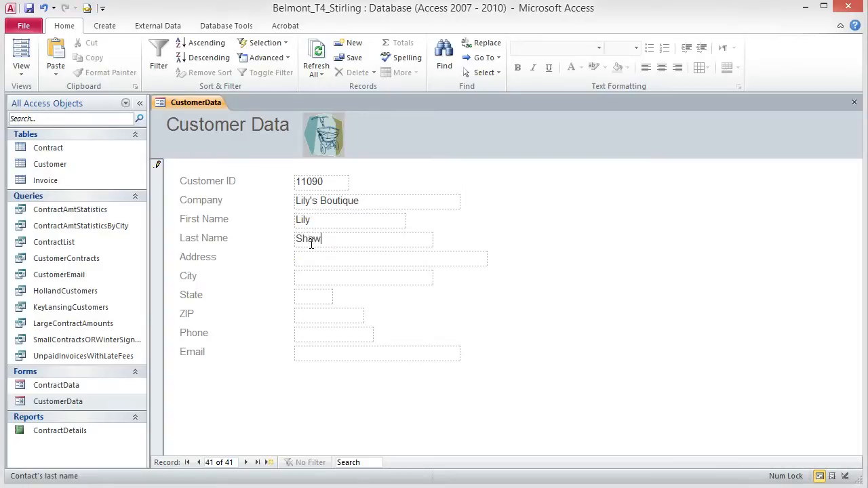
Step: Fill in the new customer's street address, city, state and ZIP code
click(309, 259)
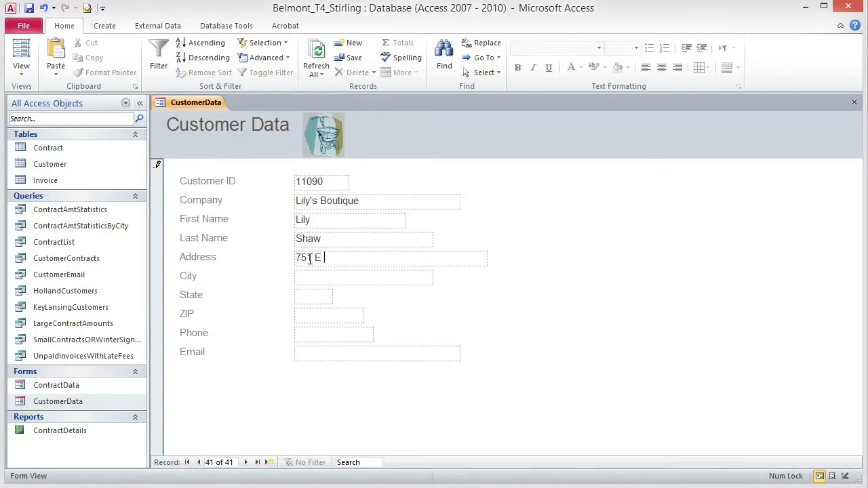
click(310, 274)
text(Gran)
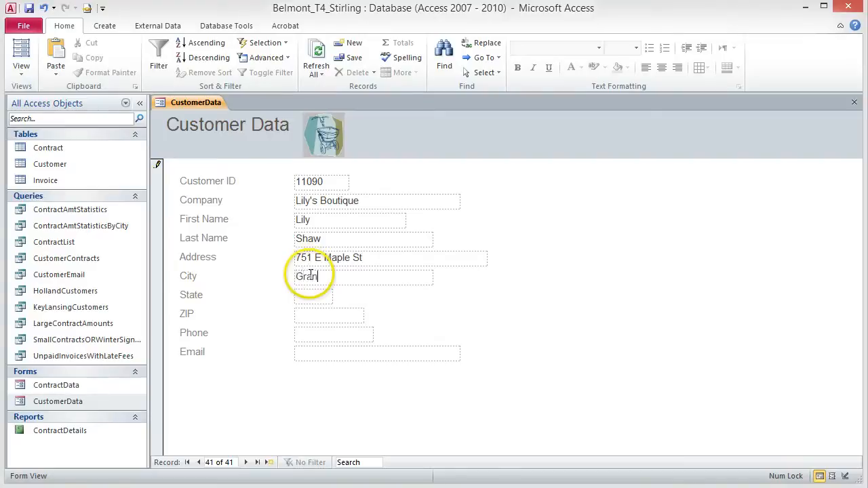
text(d Rapids)
click(309, 294)
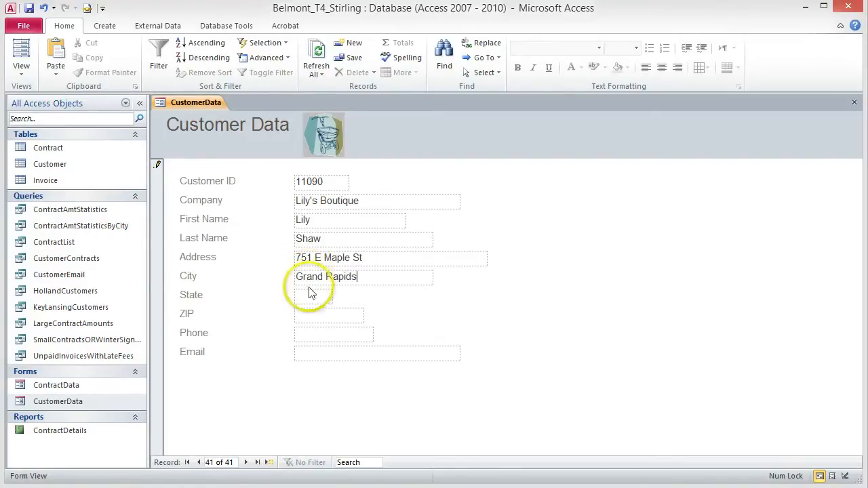
text(MI)
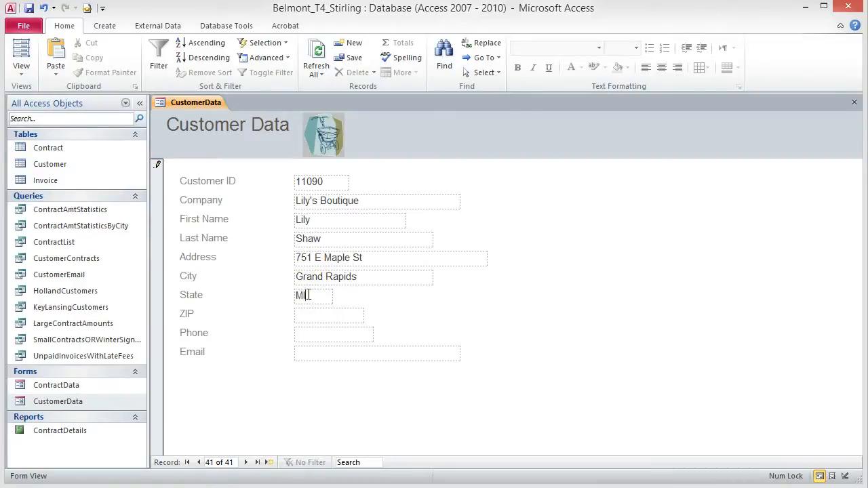
click(307, 314)
text(49417)
Step: Enter the new customer's e-mail address and phone number
click(317, 334)
click(322, 351)
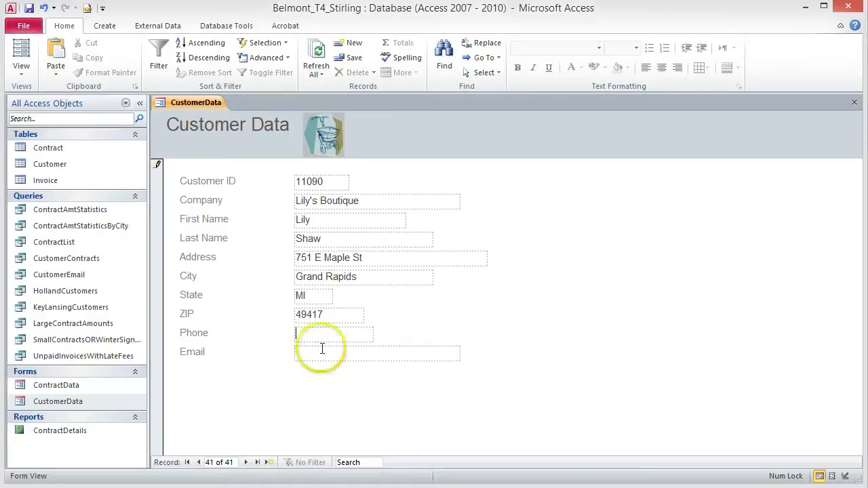
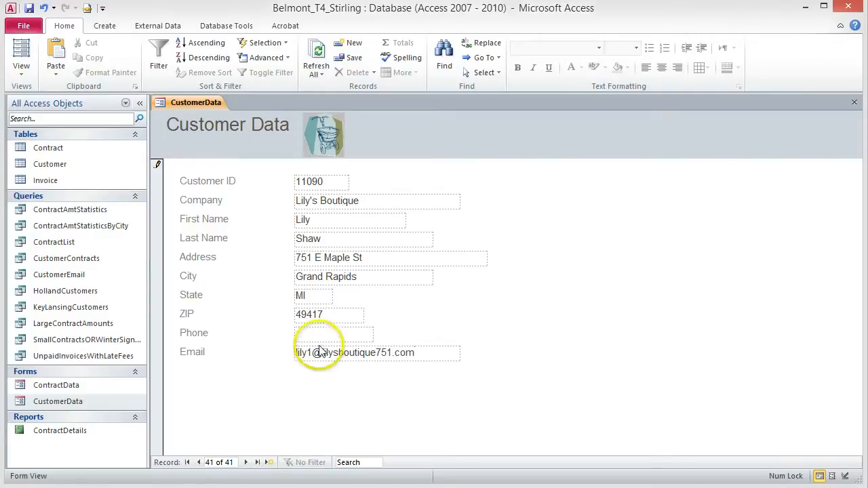
click(322, 334)
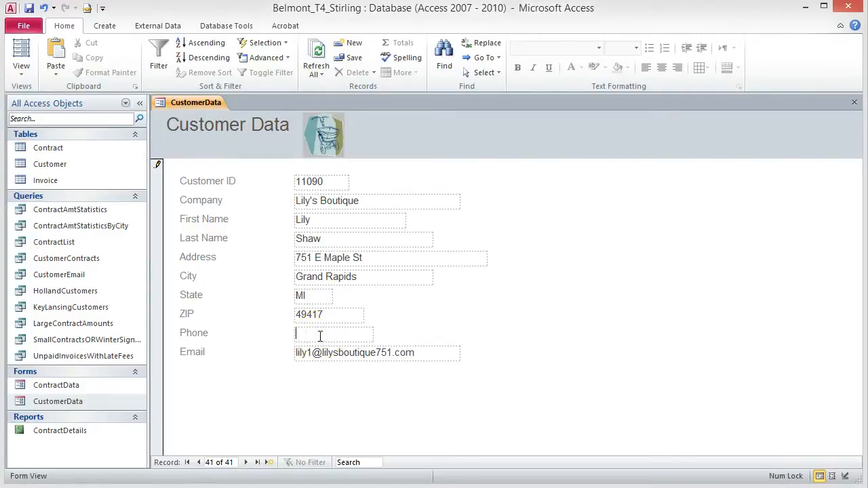
key(Tab)
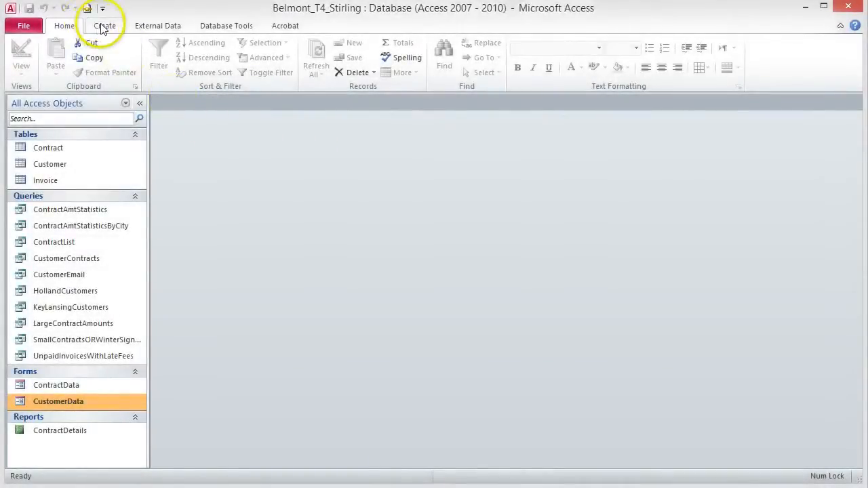
Step: Start the Form Wizard with the Customer table as the field source
click(103, 26)
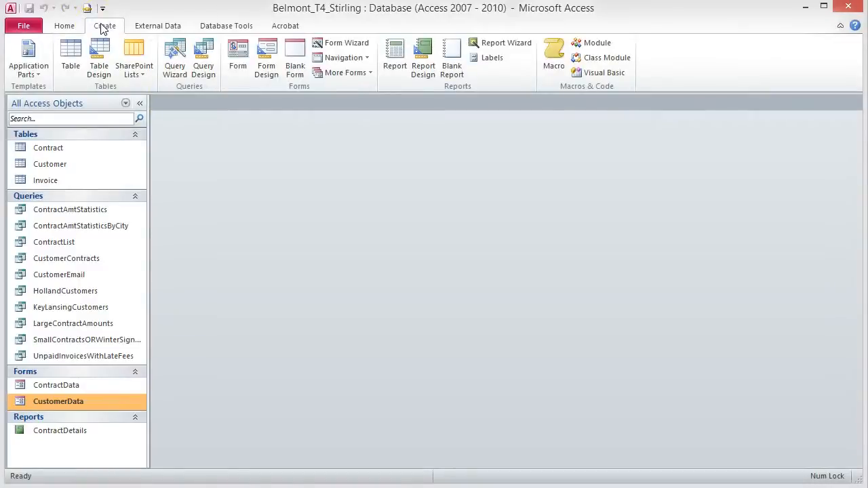
click(347, 44)
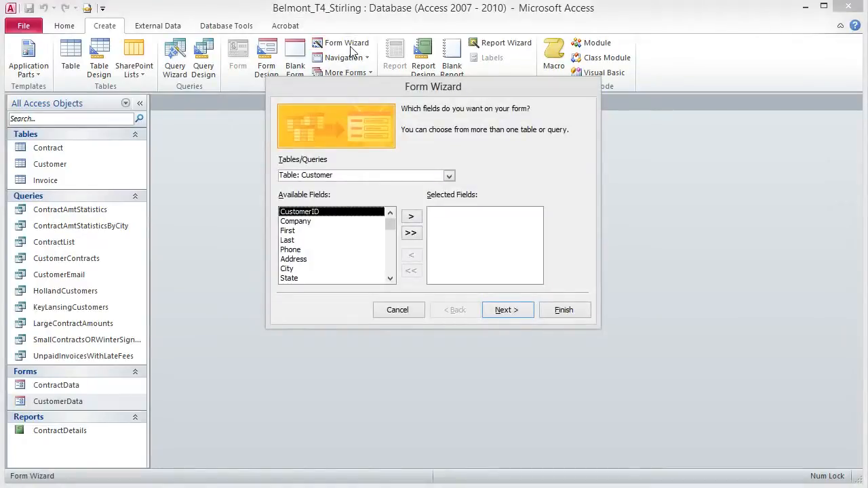
click(370, 70)
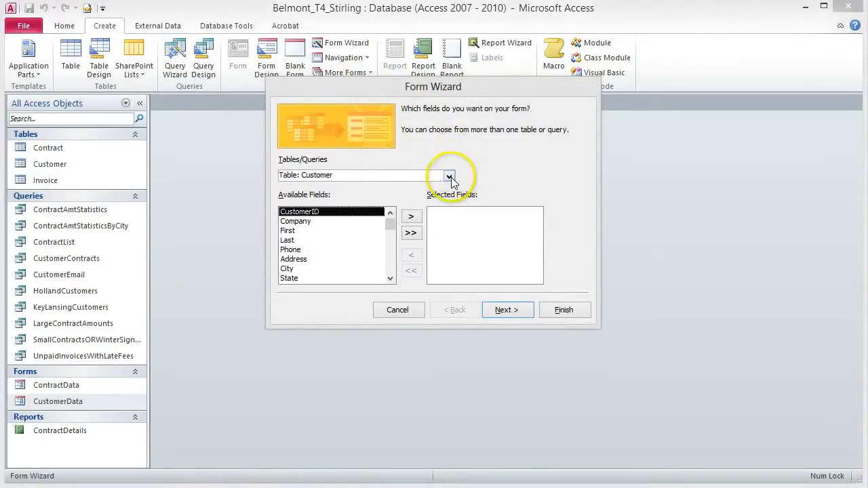
click(450, 175)
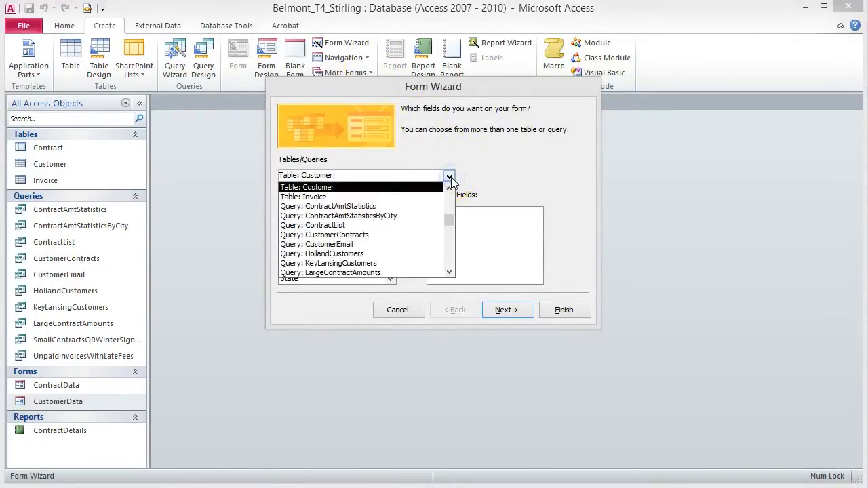
click(319, 187)
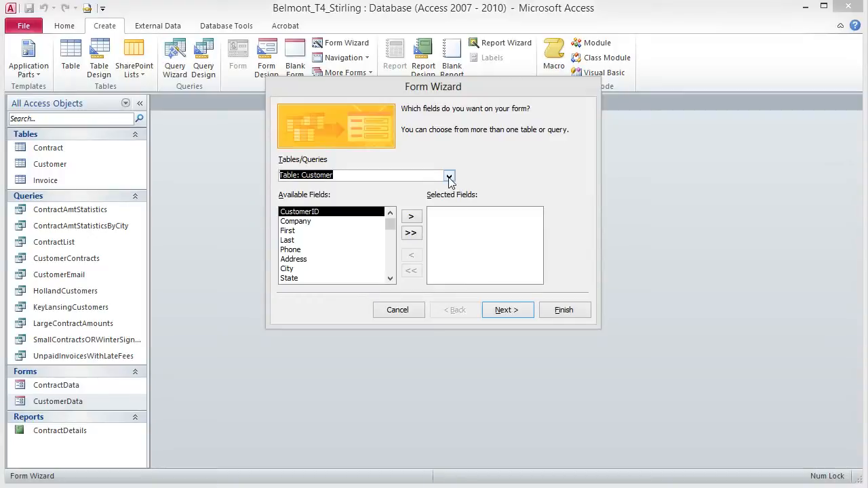
Step: Add CustomerID, Company, First, Last, Phone and Email to the form's selected fields
click(321, 214)
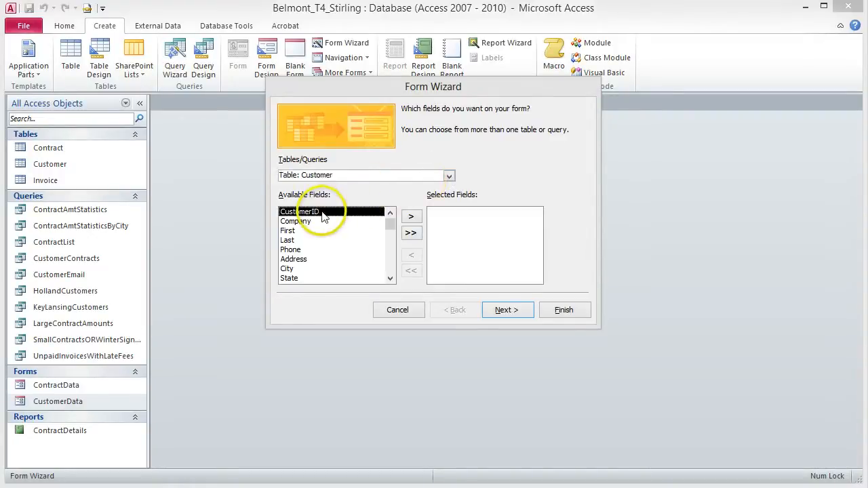
click(412, 217)
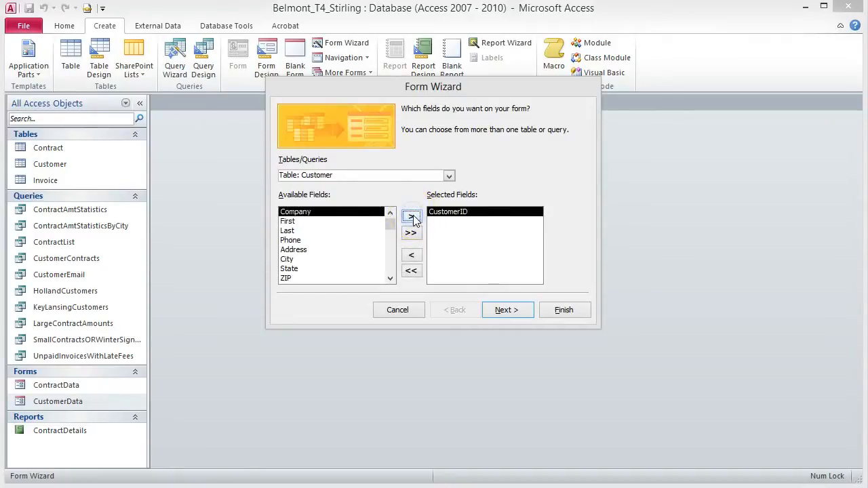
click(412, 217)
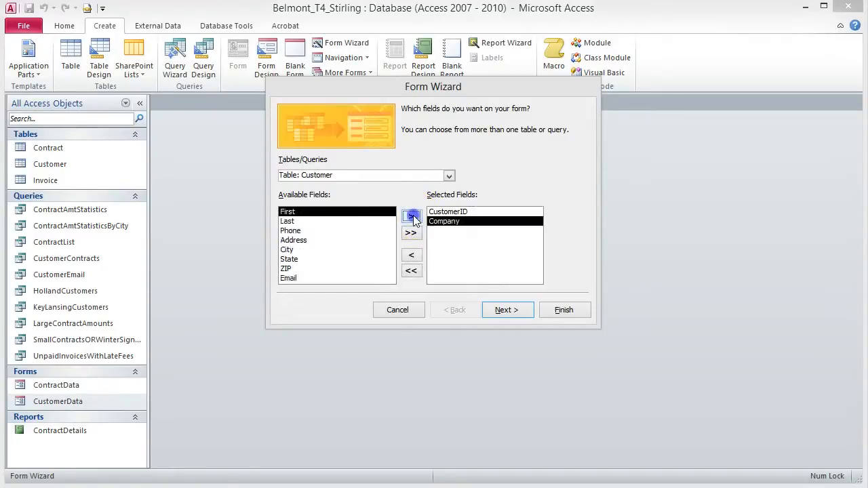
click(412, 217)
click(412, 217)
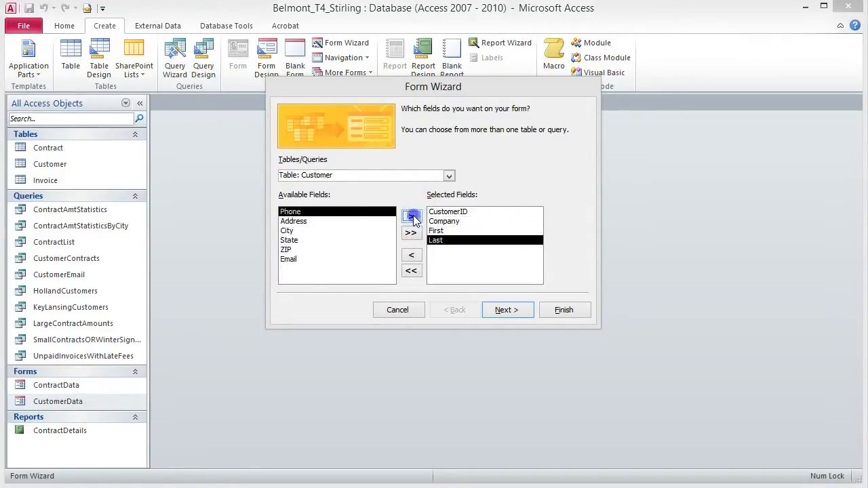
click(411, 217)
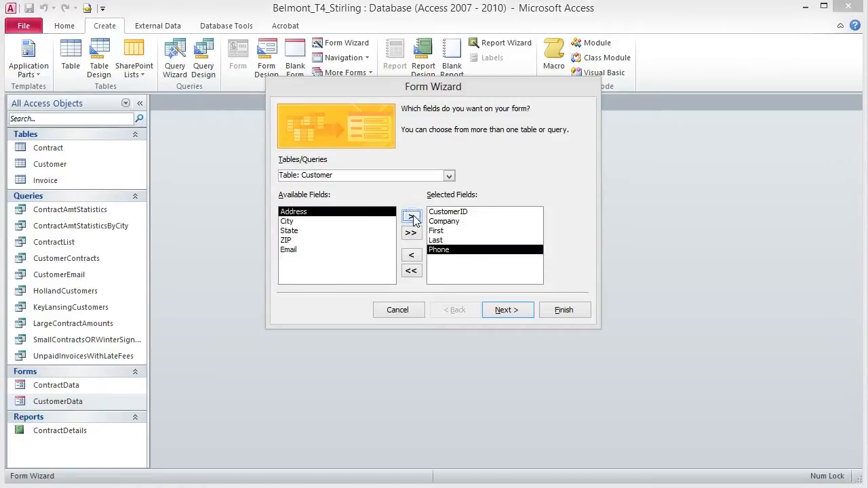
click(290, 250)
click(412, 217)
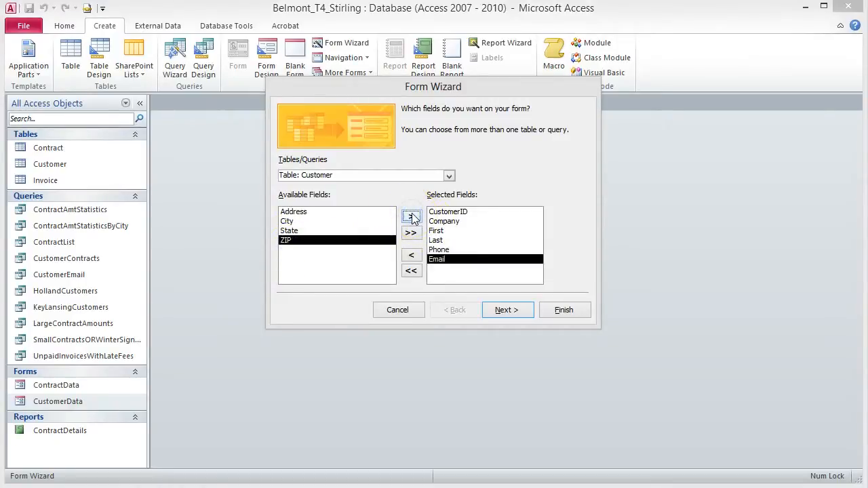
key(Return)
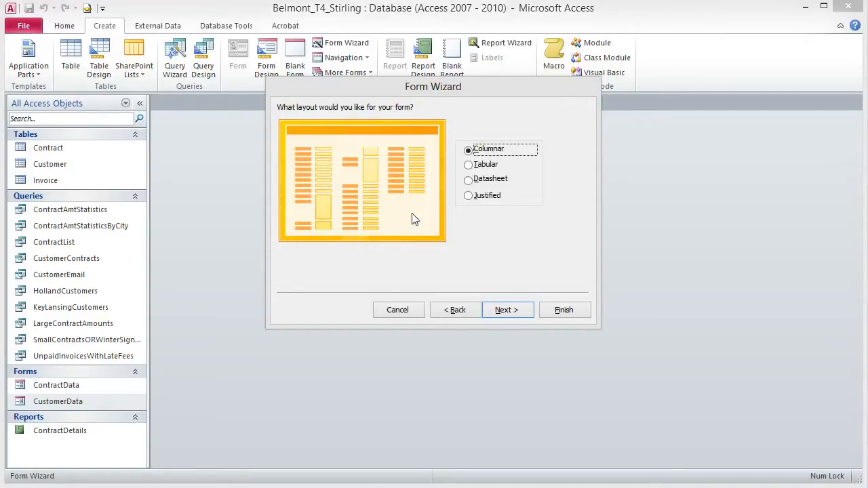
click(458, 310)
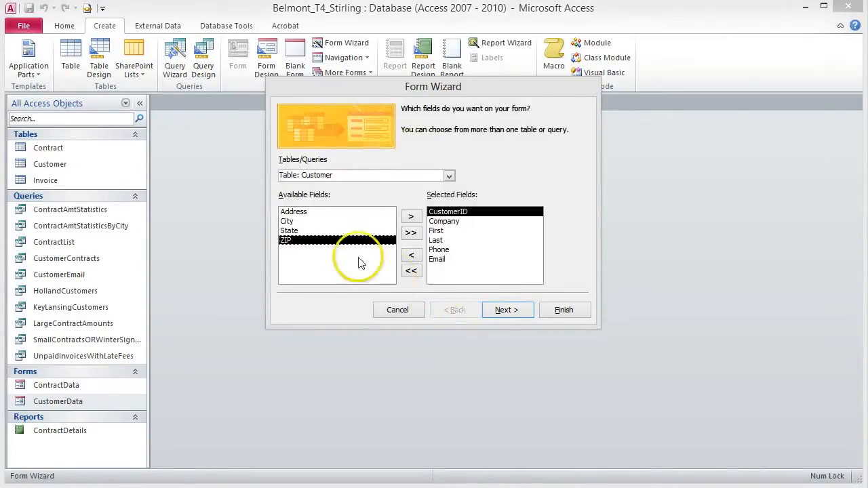
click(449, 176)
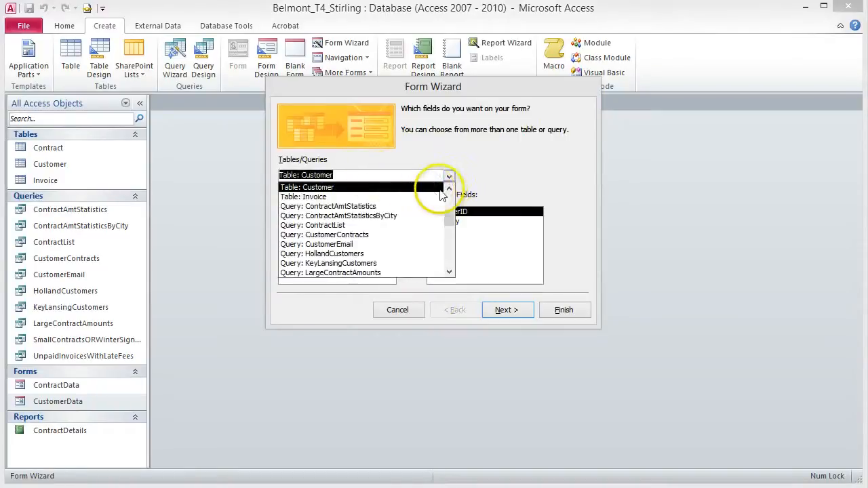
Step: Add all Contract table fields to the form, removing the duplicate Contract.CustomerID
click(449, 189)
click(362, 186)
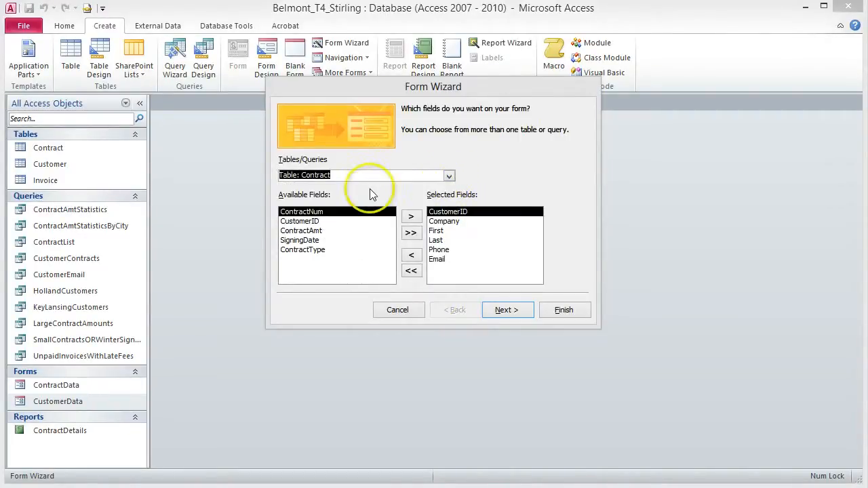
click(412, 233)
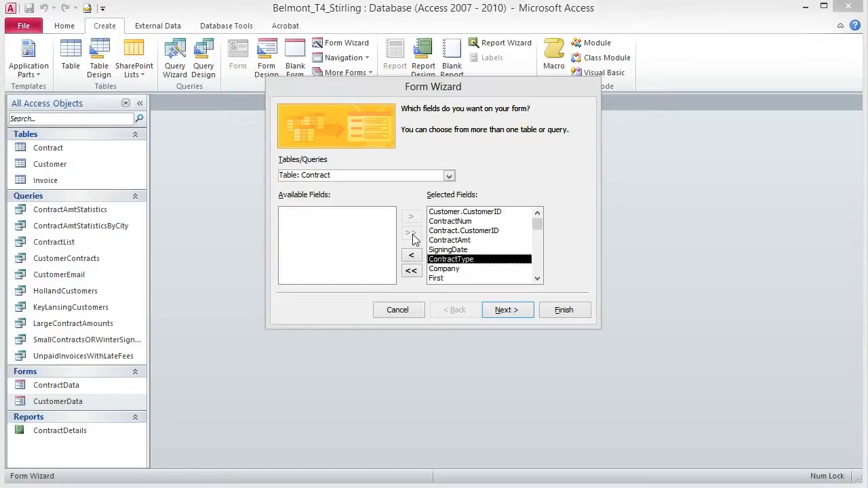
click(455, 230)
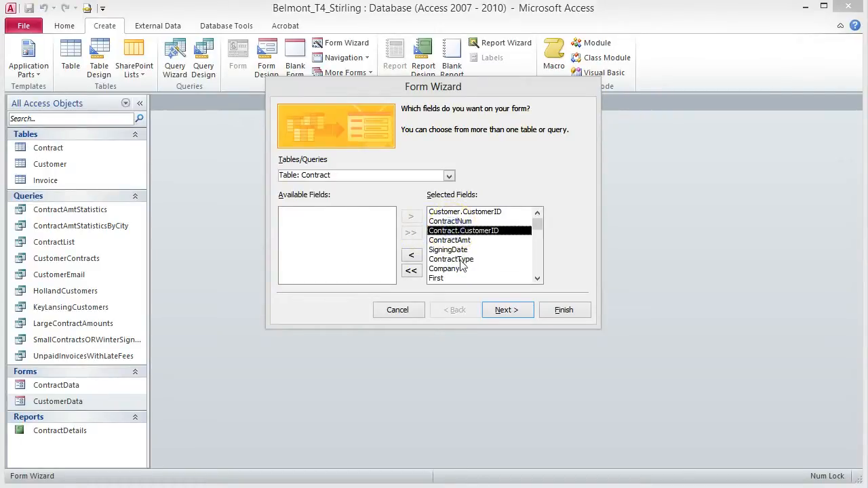
click(411, 256)
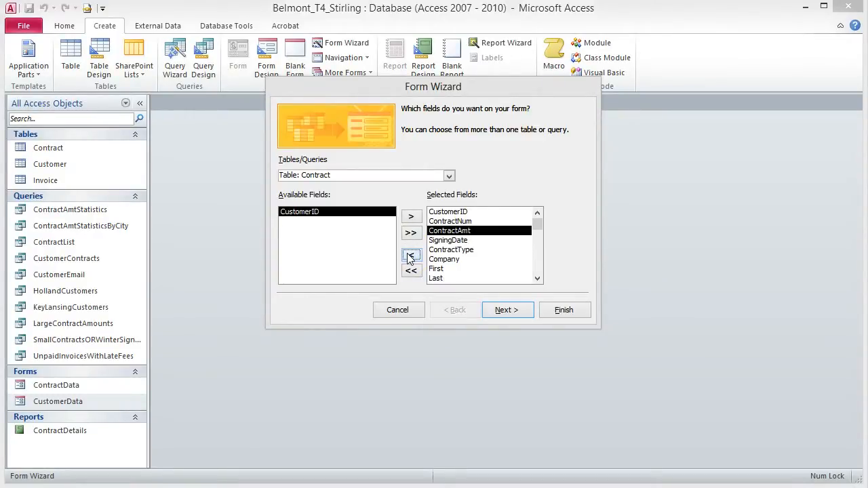
click(514, 313)
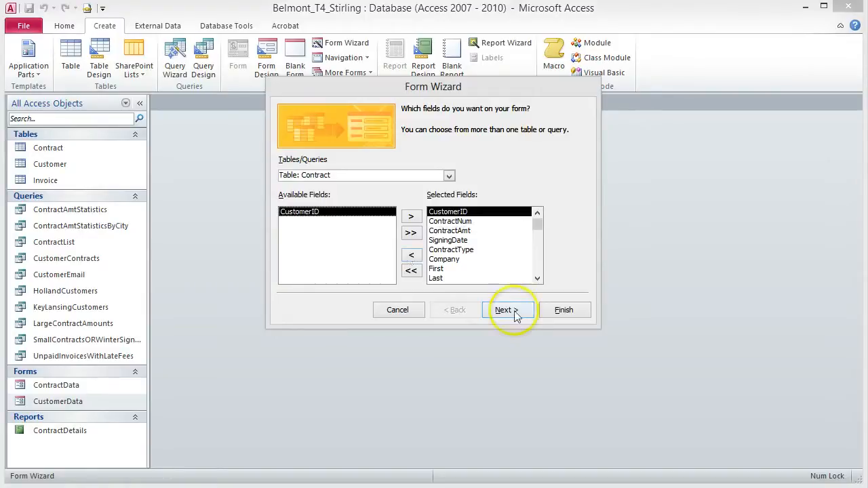
Step: View by customer with a datasheet subform, title them CustomerContracts and ContractSubform, and finish
click(513, 314)
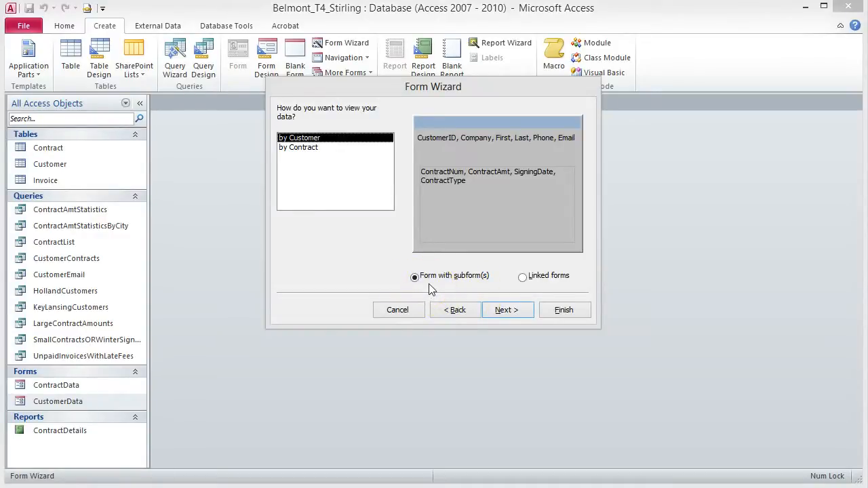
click(514, 310)
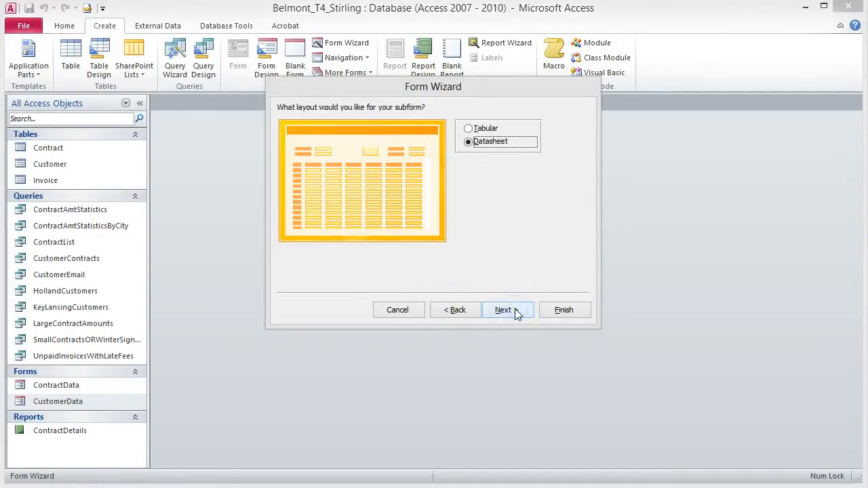
click(512, 317)
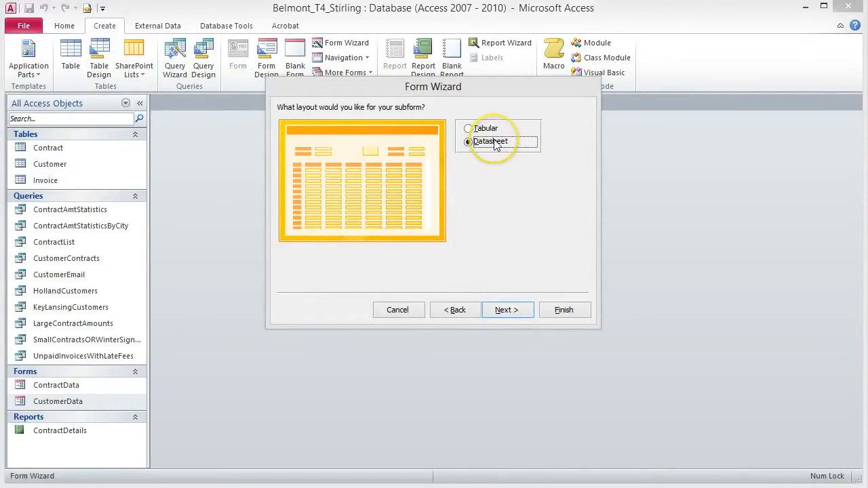
click(508, 312)
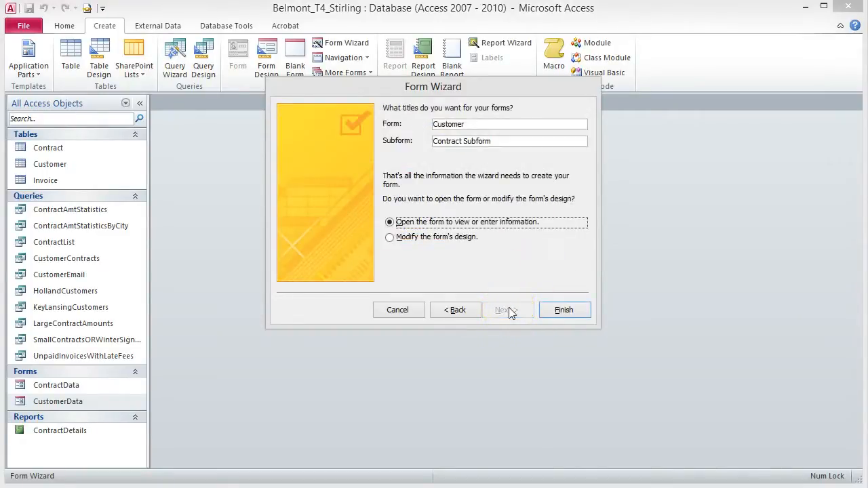
click(476, 124)
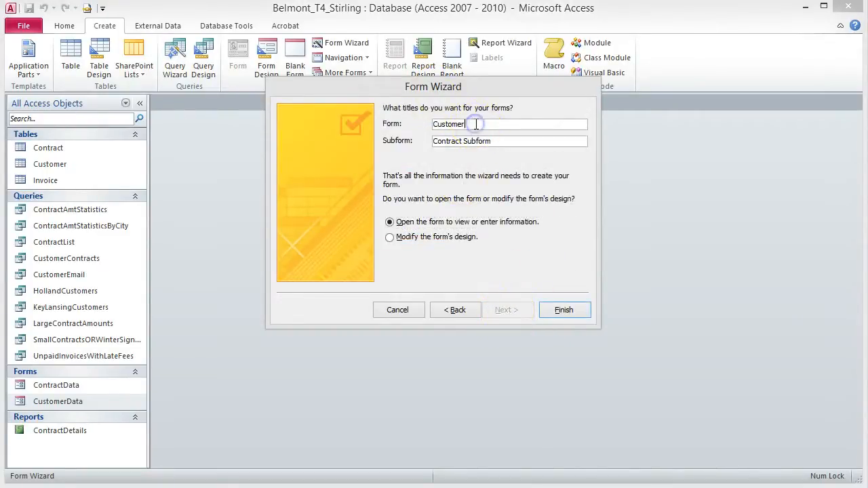
text(Contracts)
click(499, 141)
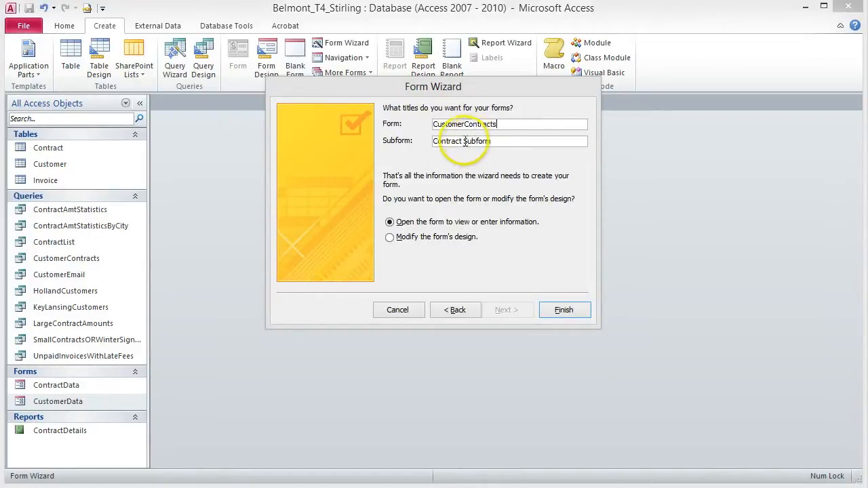
key(BackSpace)
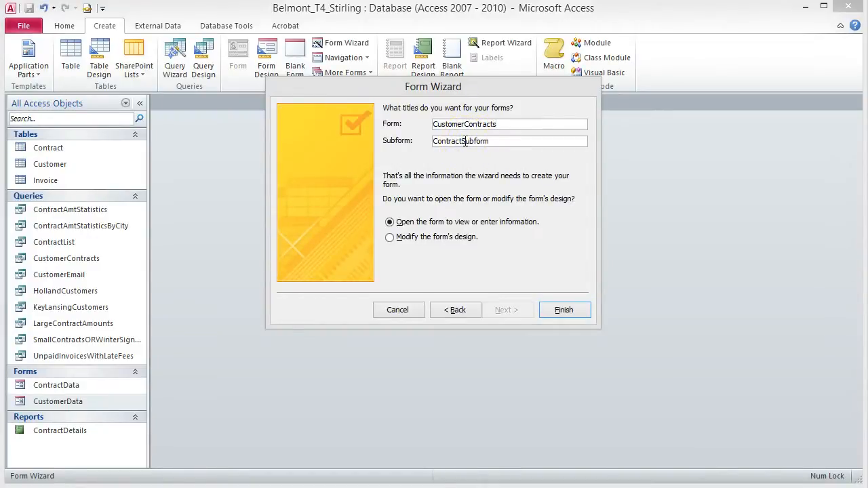
click(564, 310)
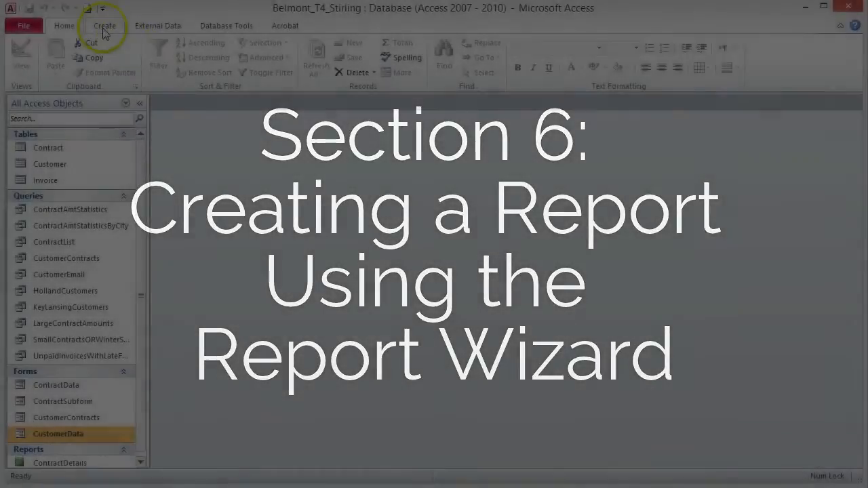
Step: Bring up the ribbon's Create commands with the CustomerContracts form closed
click(103, 27)
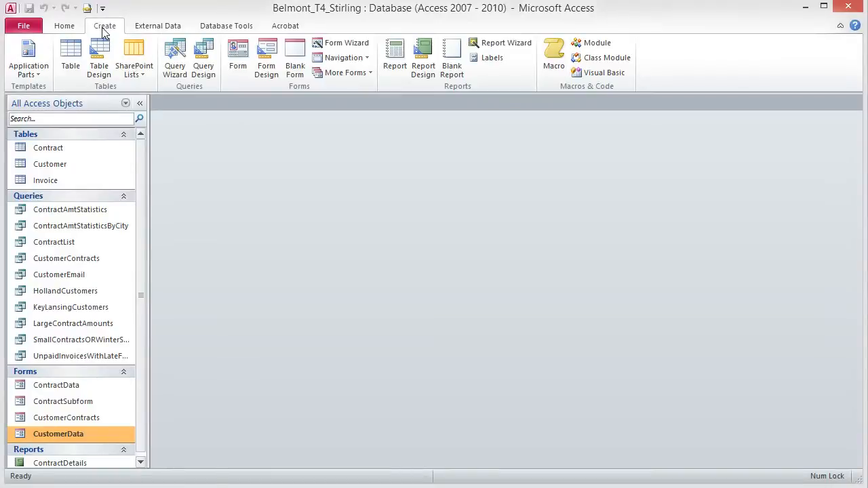
Step: Start a Report Wizard with Customer fields CustomerID, Company, First, Last, City and Phone
click(497, 44)
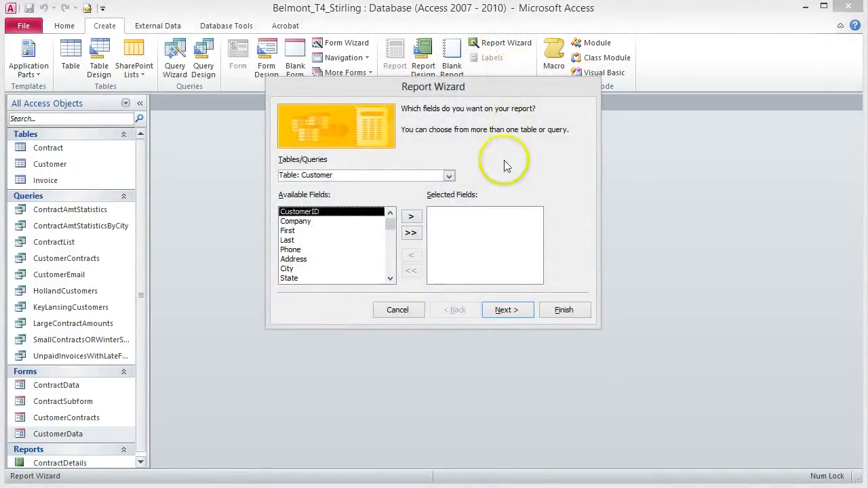
click(448, 176)
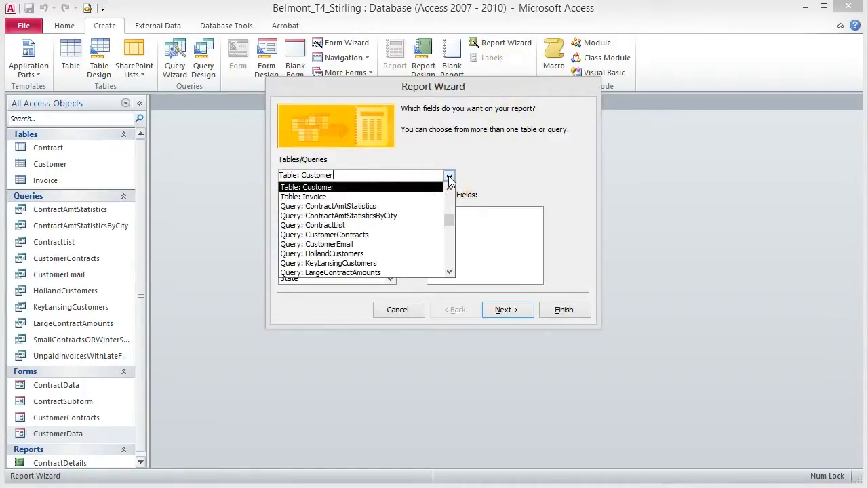
click(317, 187)
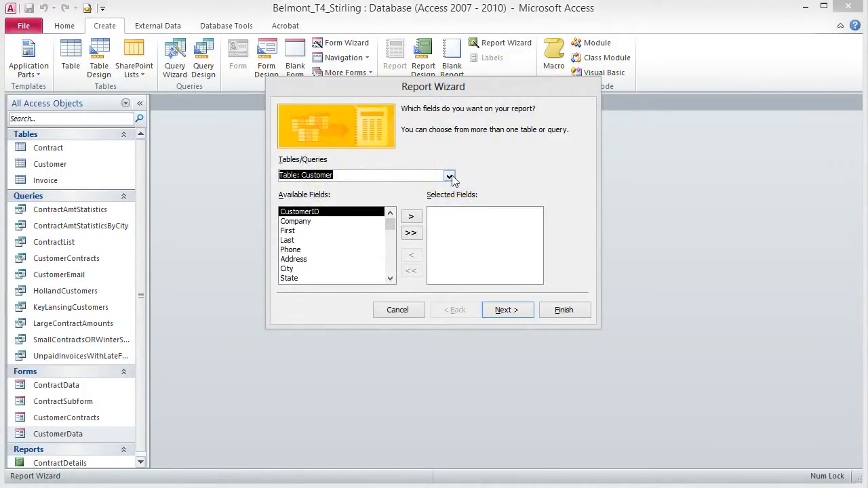
click(412, 216)
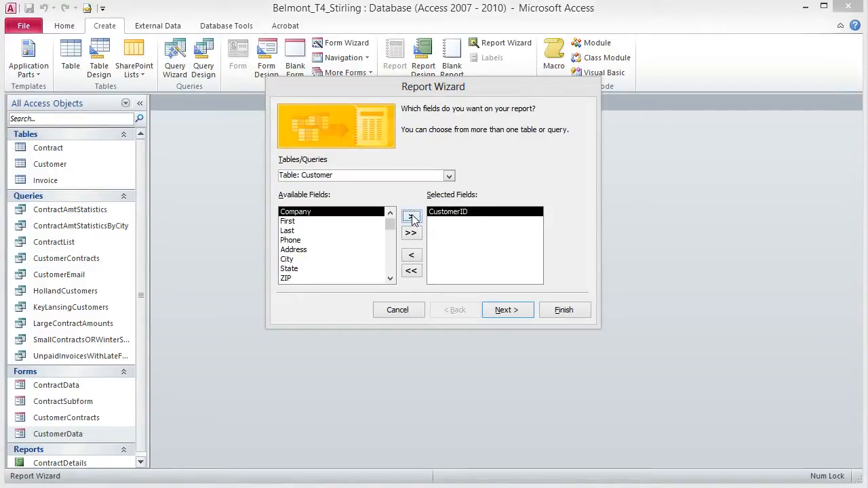
click(411, 217)
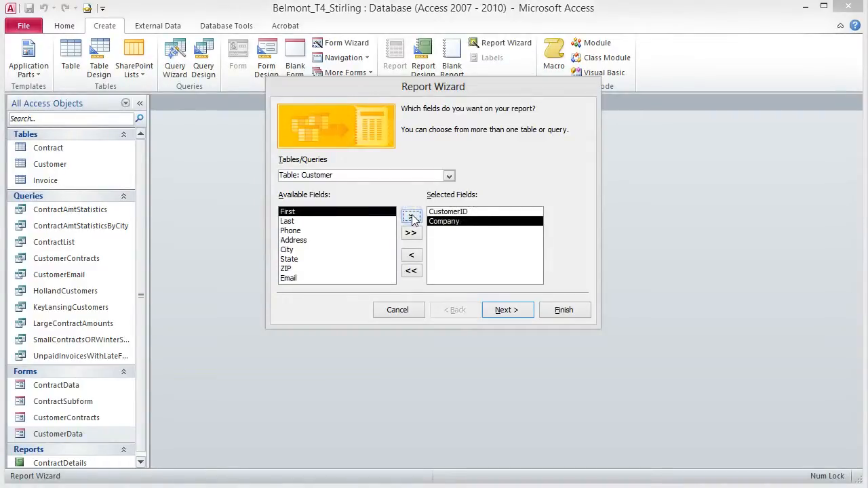
click(412, 217)
click(412, 217)
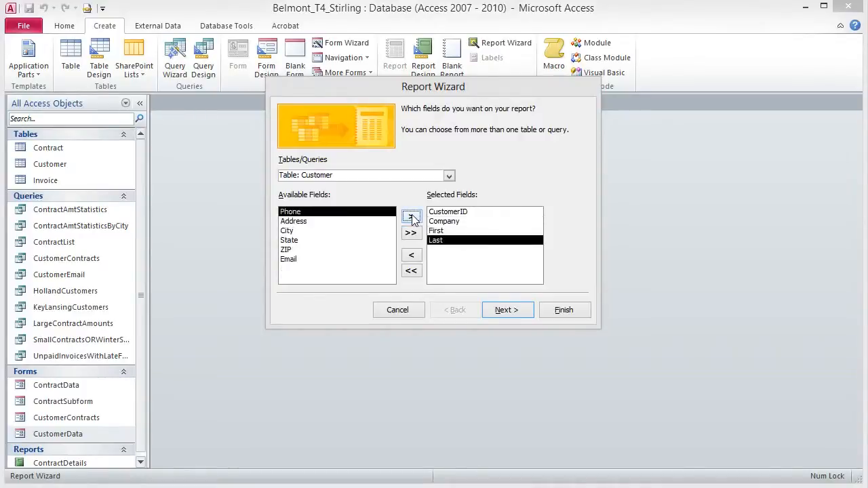
click(290, 230)
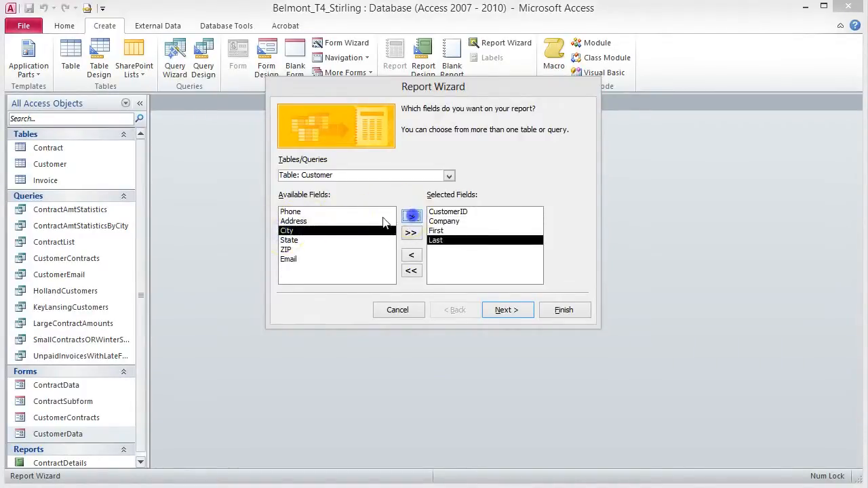
click(411, 217)
click(411, 216)
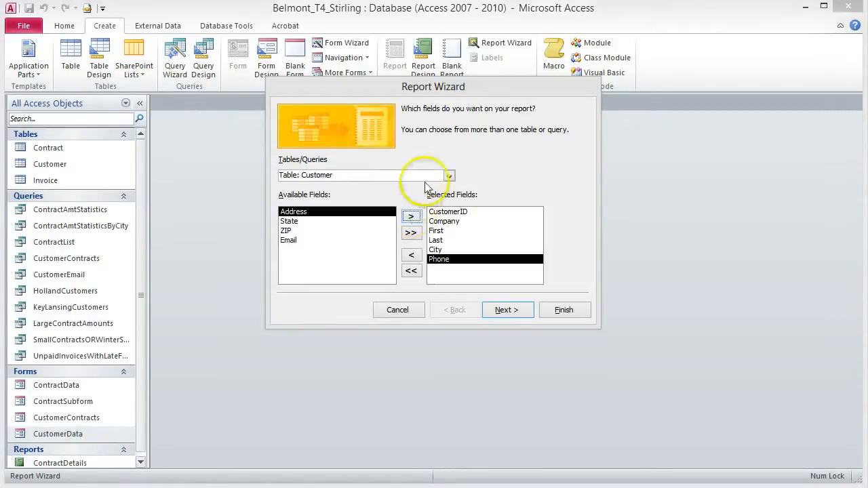
Step: Add all Contract fields to the report except the duplicate Contract.CustomerID
click(450, 177)
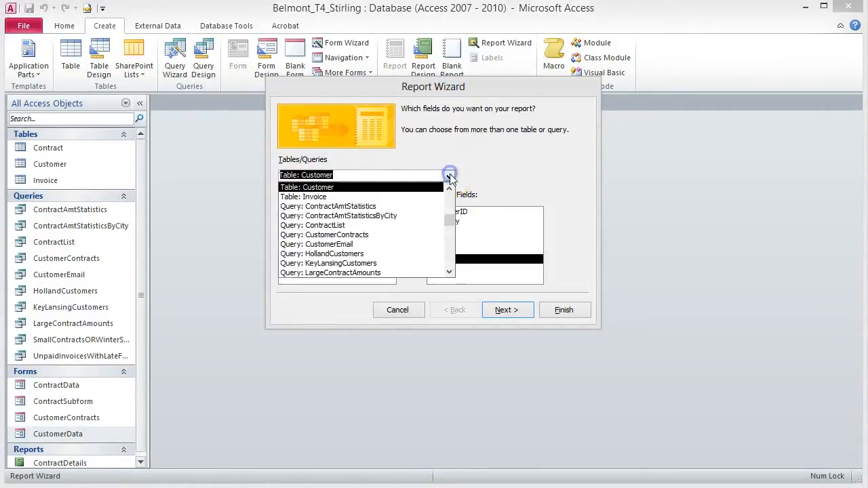
click(448, 191)
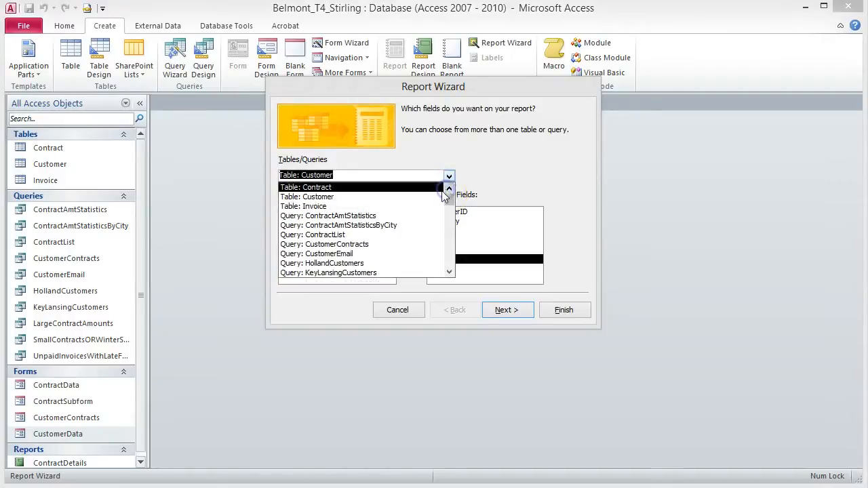
click(328, 188)
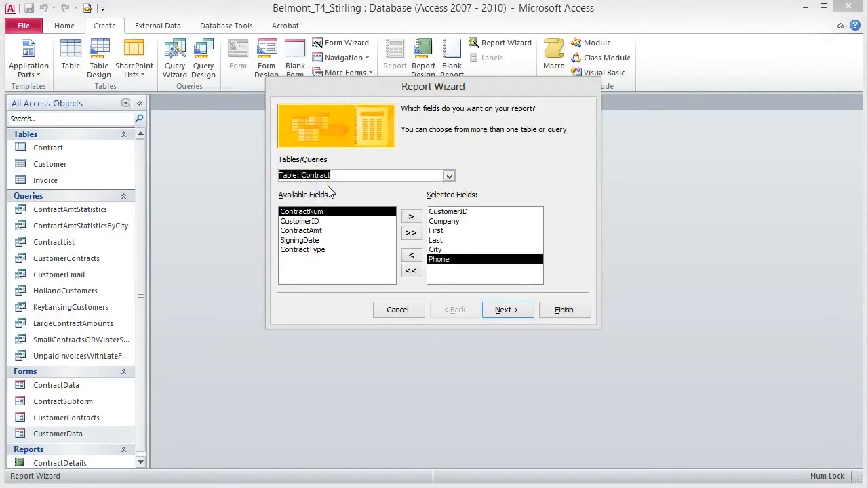
click(411, 234)
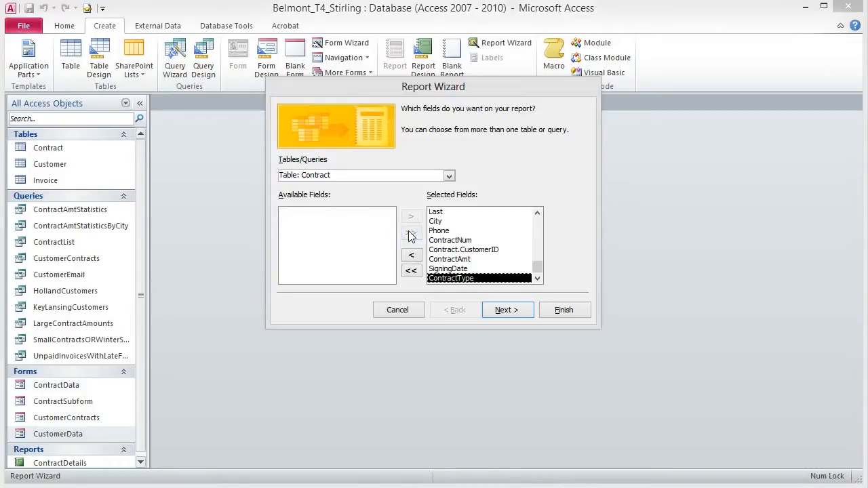
click(481, 250)
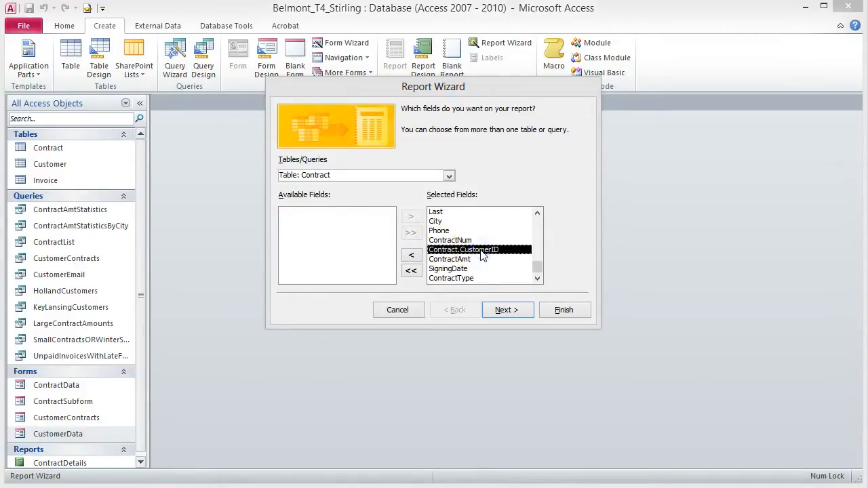
click(412, 257)
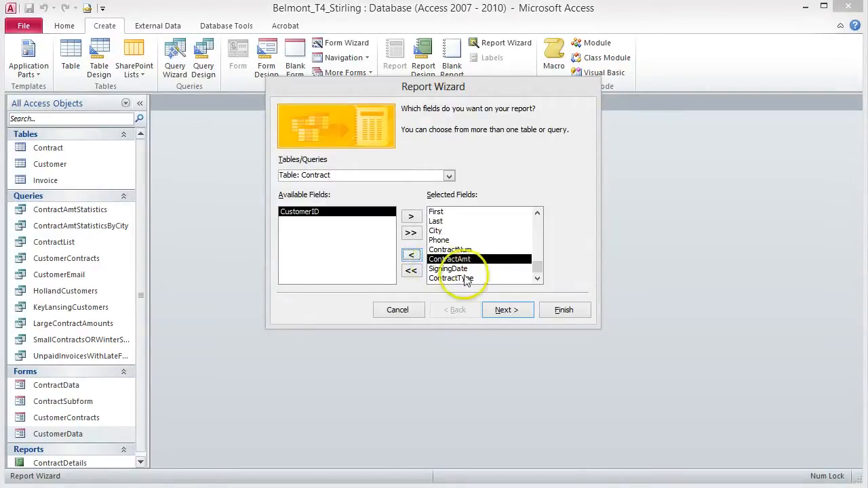
click(519, 315)
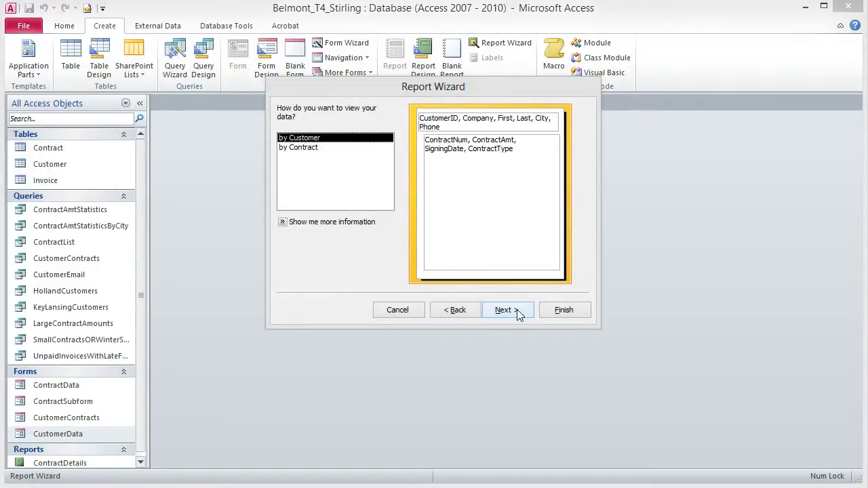
Step: View the report by customer with no extra grouping, sorted by SigningDate
click(518, 314)
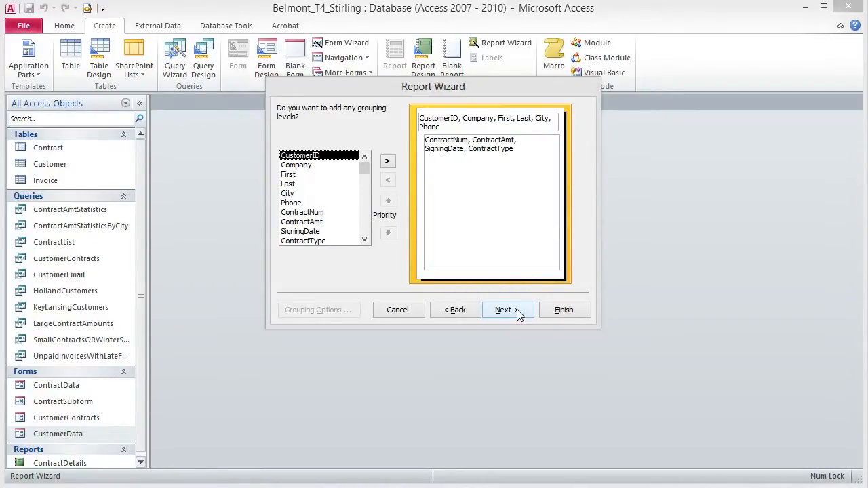
click(518, 313)
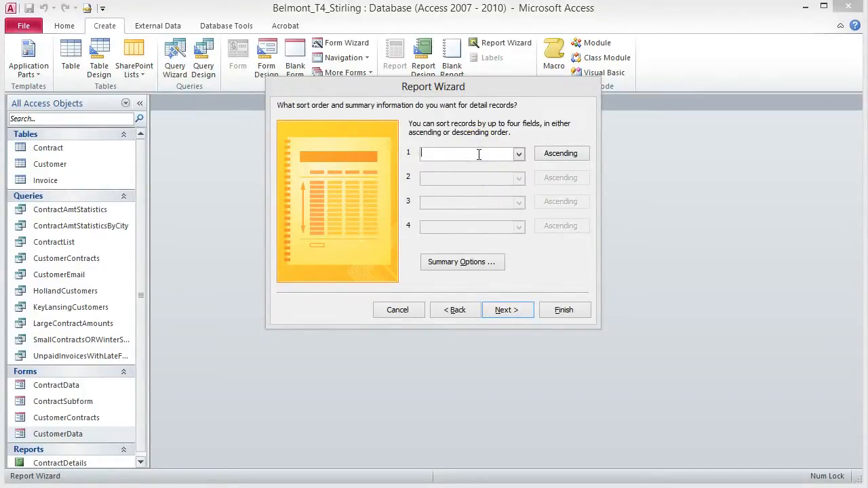
click(519, 154)
click(493, 197)
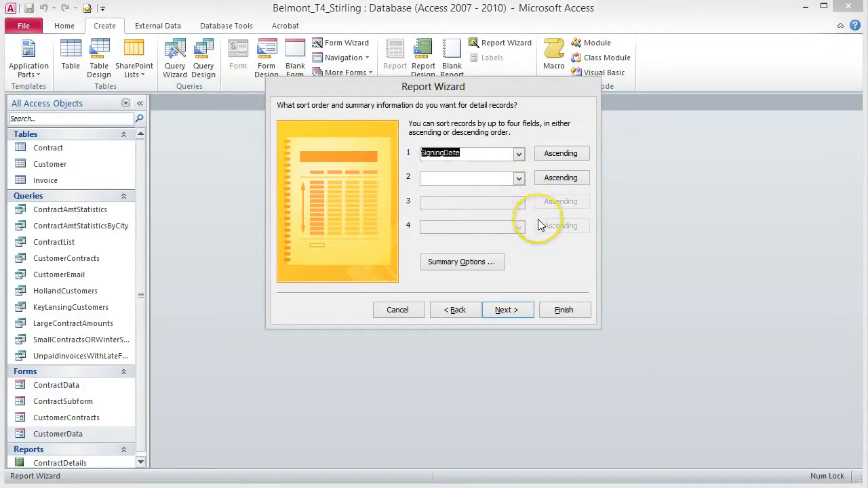
click(508, 311)
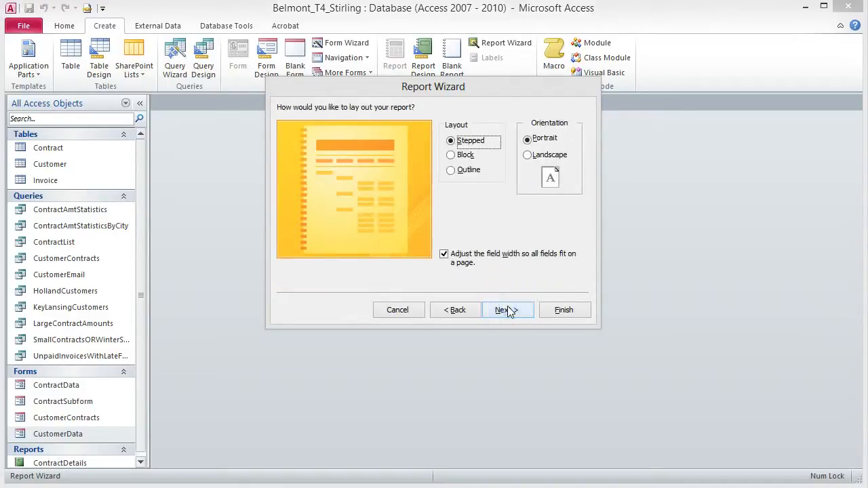
click(505, 313)
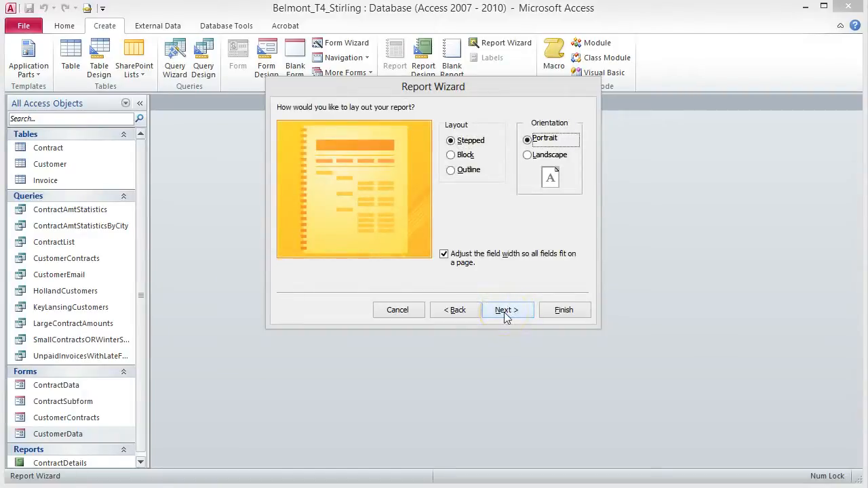
Step: Use Outline layout in Landscape, title the report CustomerAndContracts, and finish
click(452, 171)
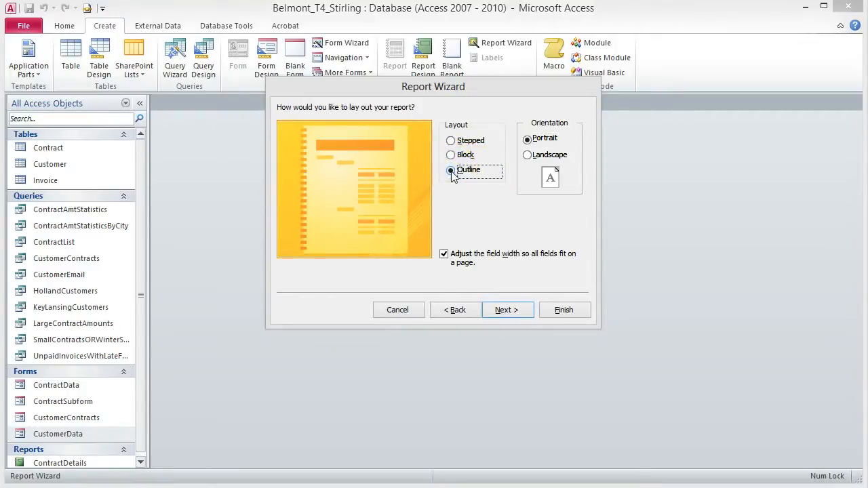
click(528, 156)
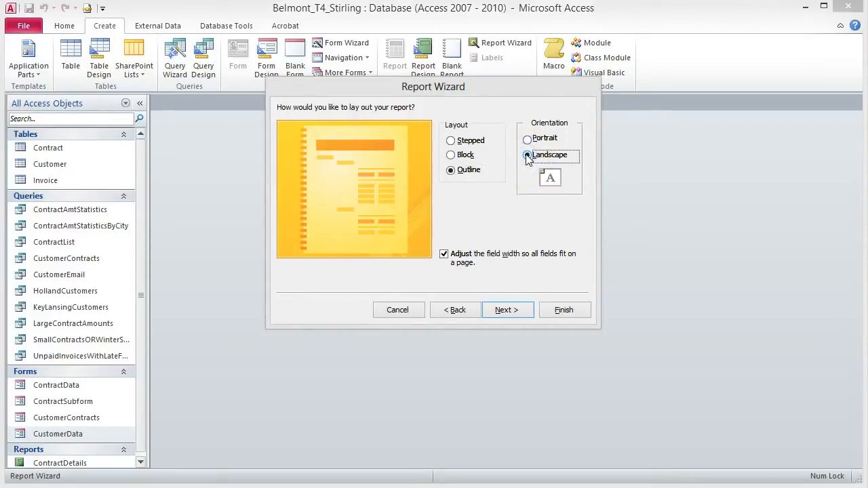
click(510, 315)
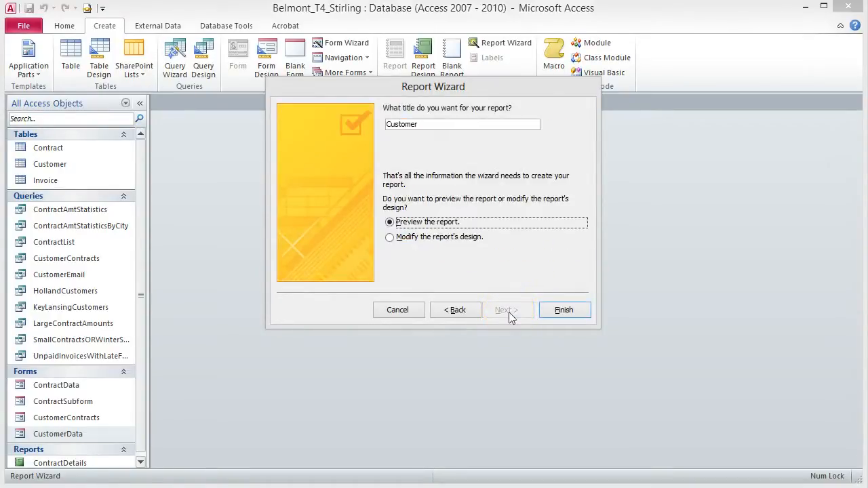
click(433, 123)
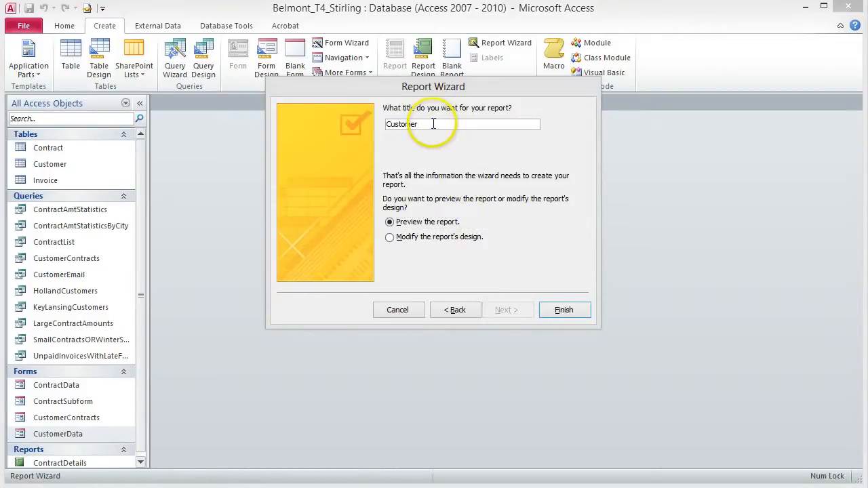
text(AndContracts)
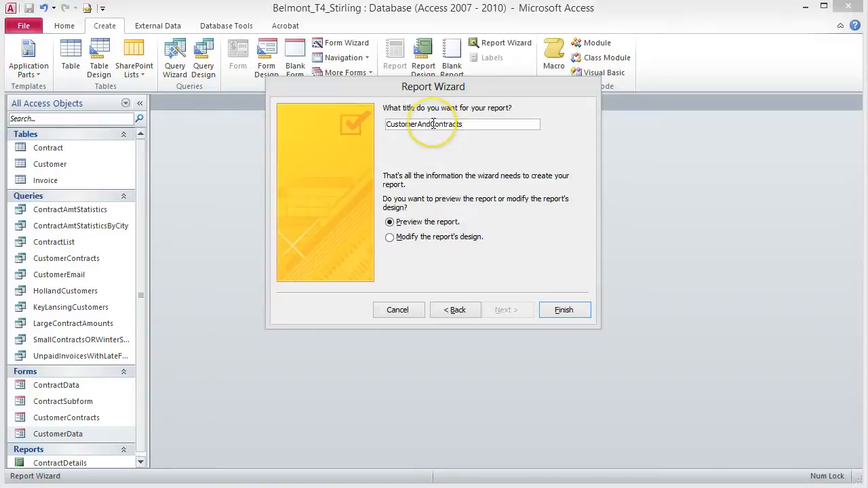
click(560, 309)
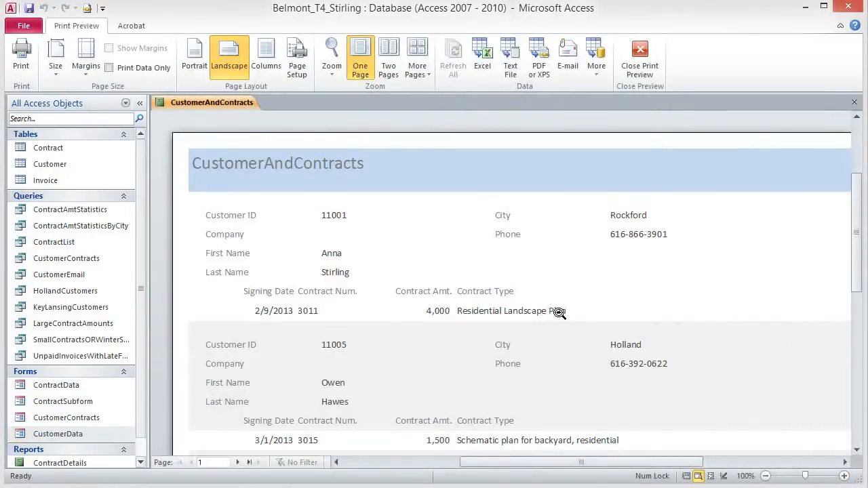
Step: Zoom in on the CustomerAndContracts preview page and back out to the whole page
click(523, 280)
click(527, 281)
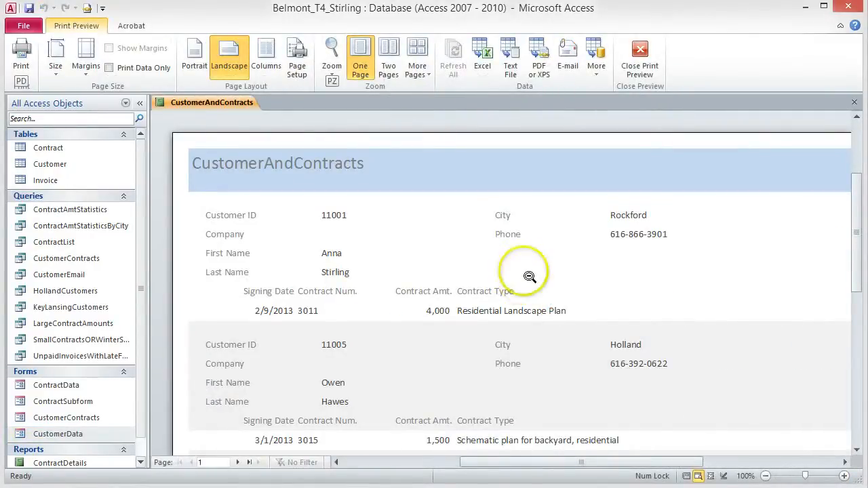
click(528, 269)
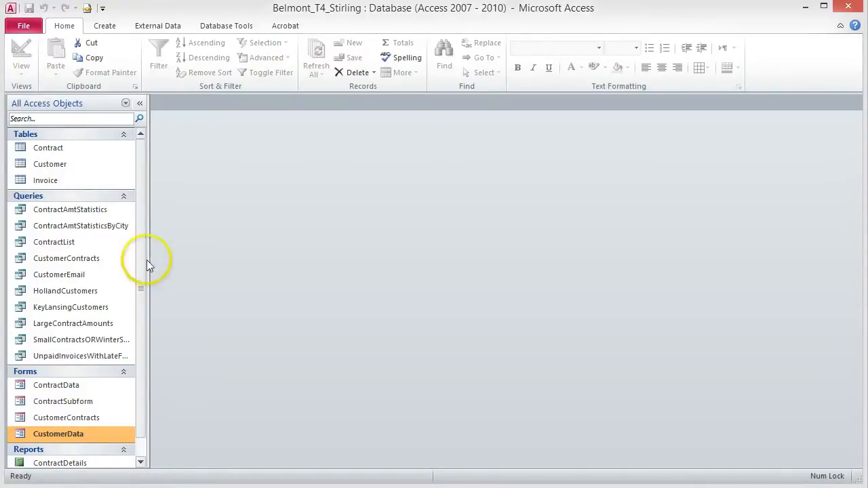
Step: Open the CustomerAndContracts report in Layout View and show the Themes gallery
drag(141, 265, 139, 282)
double_click(93, 460)
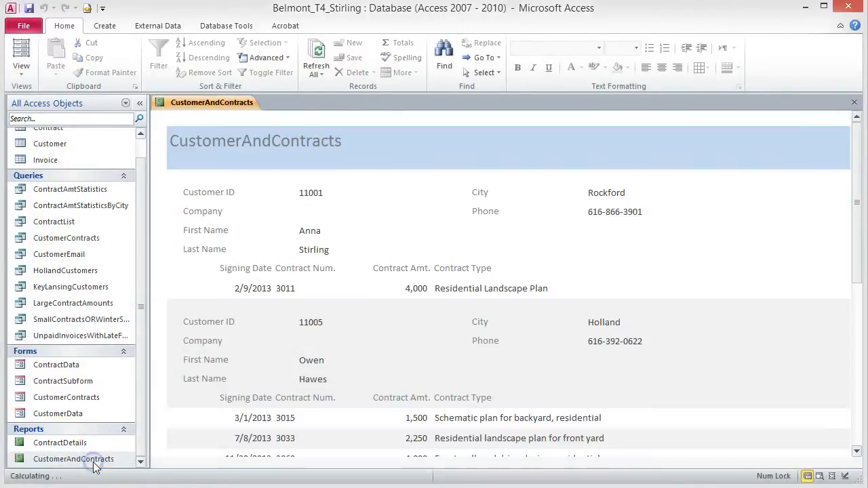
click(23, 55)
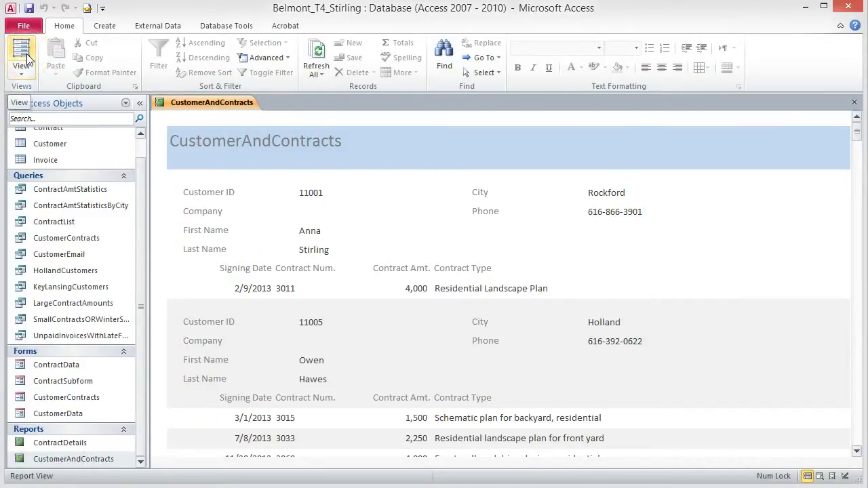
click(25, 56)
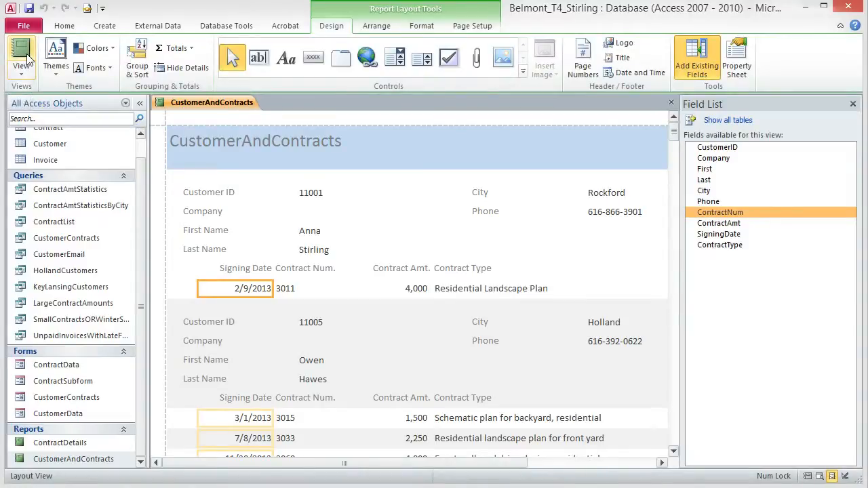
click(62, 72)
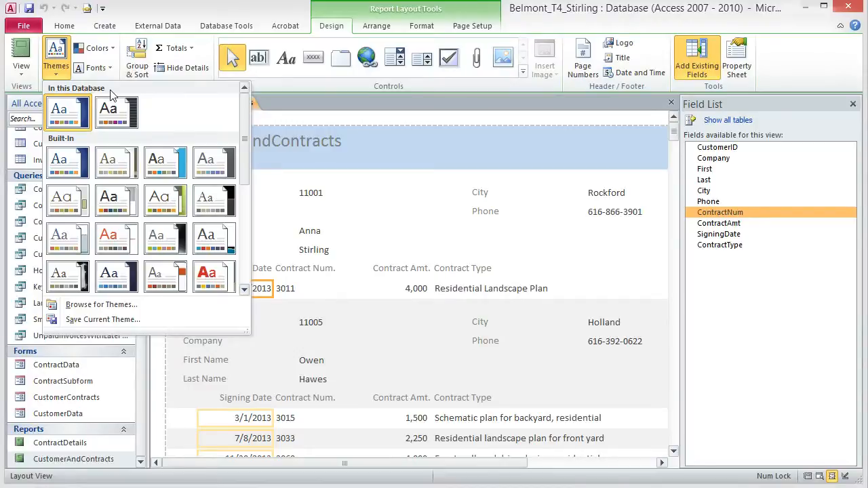
Step: Apply the Perspective theme to the CustomerAndContracts report only
right_click(138, 112)
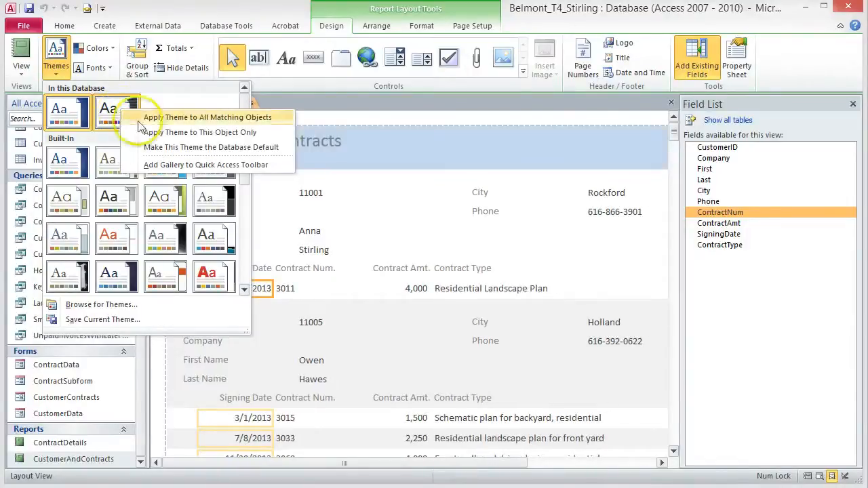
click(187, 133)
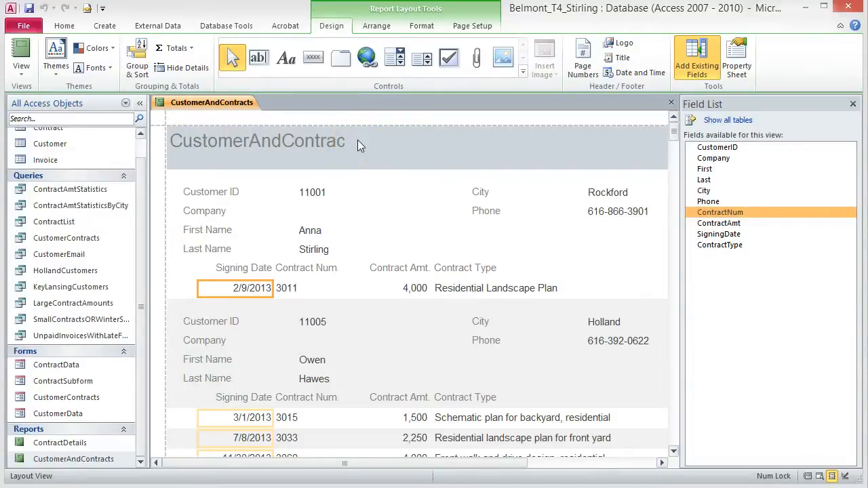
Step: Widen the report title label and edit its text to read 'Customer And Contracts'
click(316, 143)
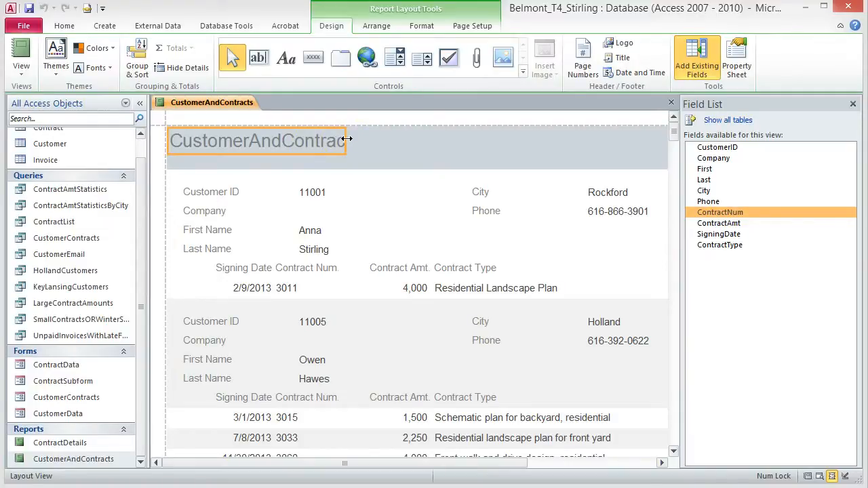
drag(346, 138, 373, 140)
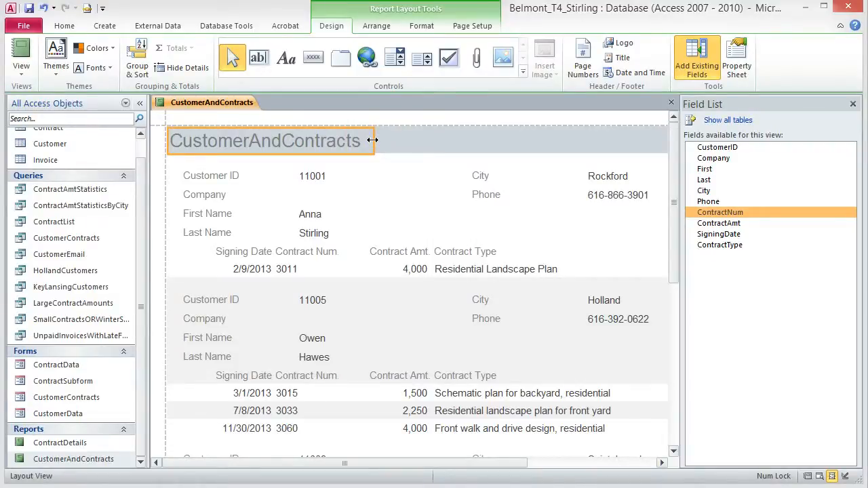
click(322, 143)
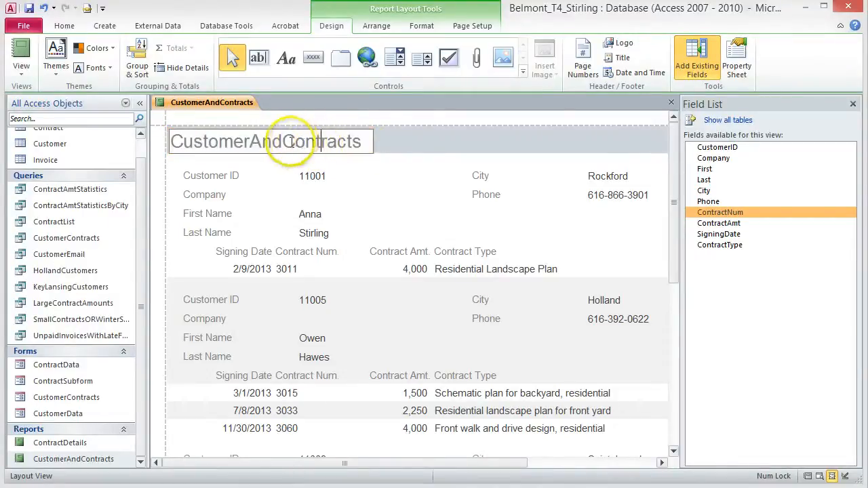
click(274, 141)
click(281, 141)
click(251, 141)
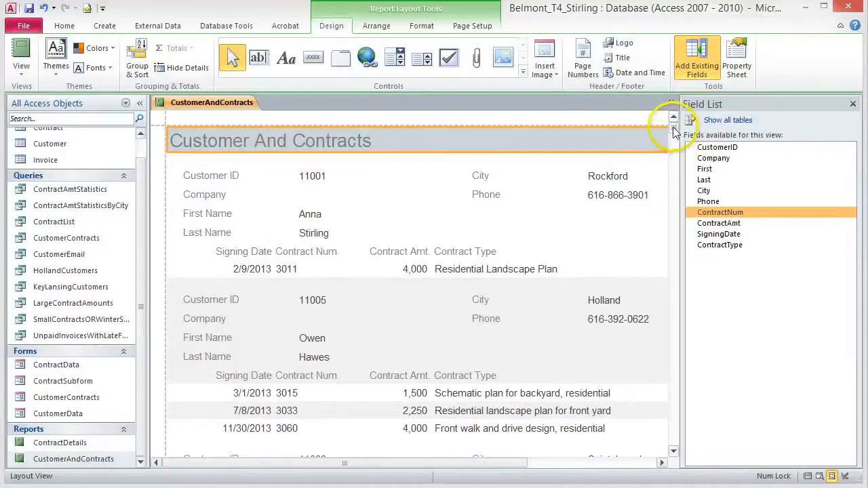
Step: Select the City and Phone labels together and drag them narrower
drag(672, 125, 684, 197)
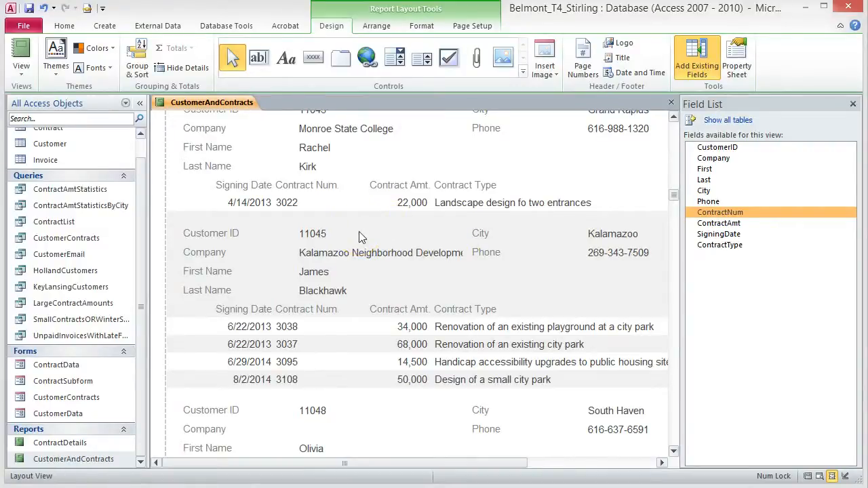
click(482, 233)
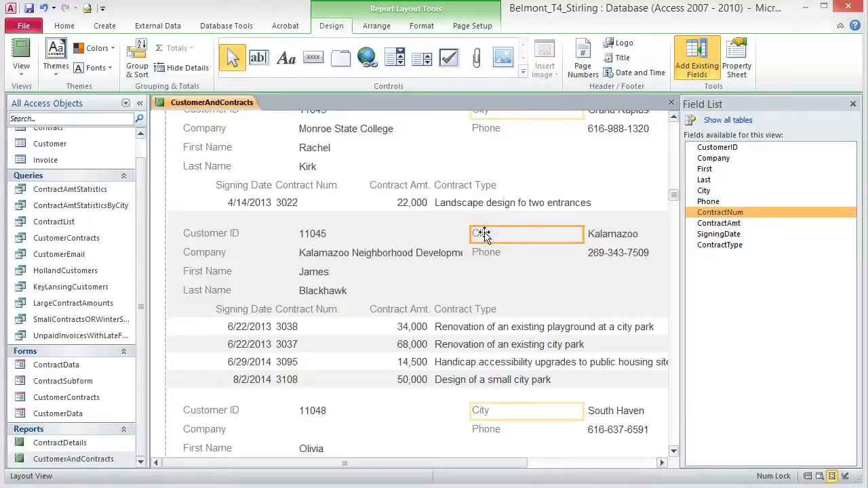
mouse_move(484, 234)
mouse_down()
mouse_move(493, 254)
mouse_move(483, 247)
mouse_up()
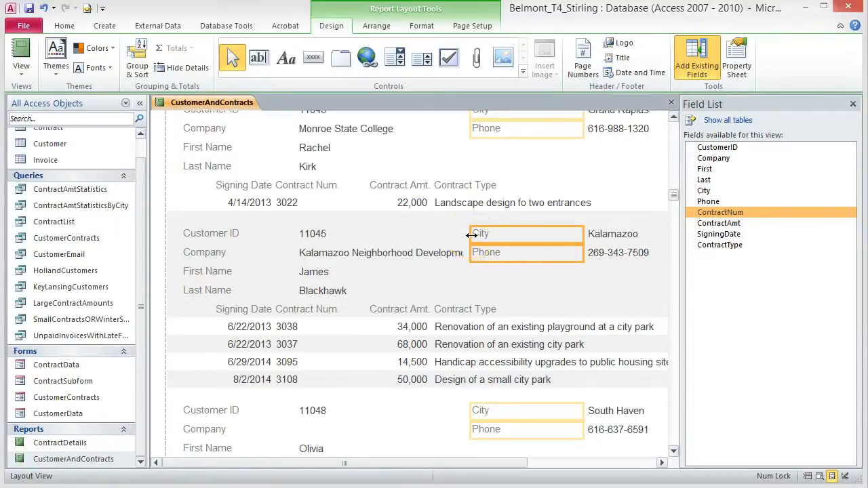
drag(471, 235, 522, 238)
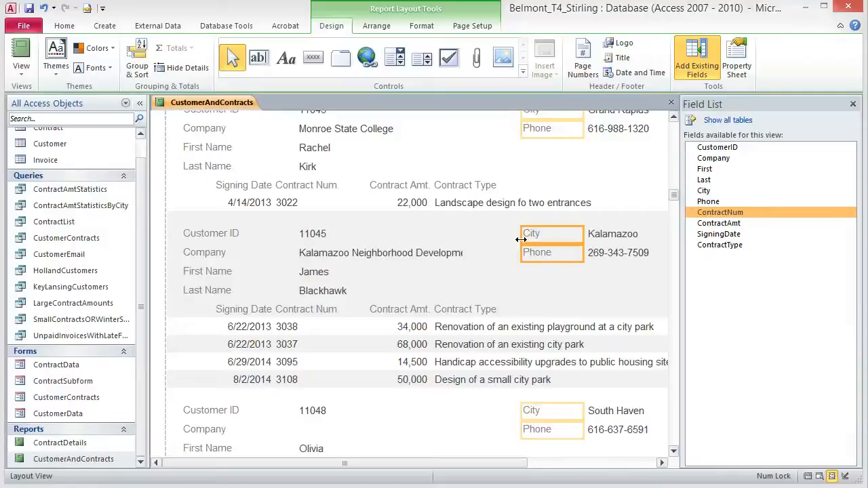
Step: Widen the Company text boxes to show full names and widen the Contract Num. column
click(442, 252)
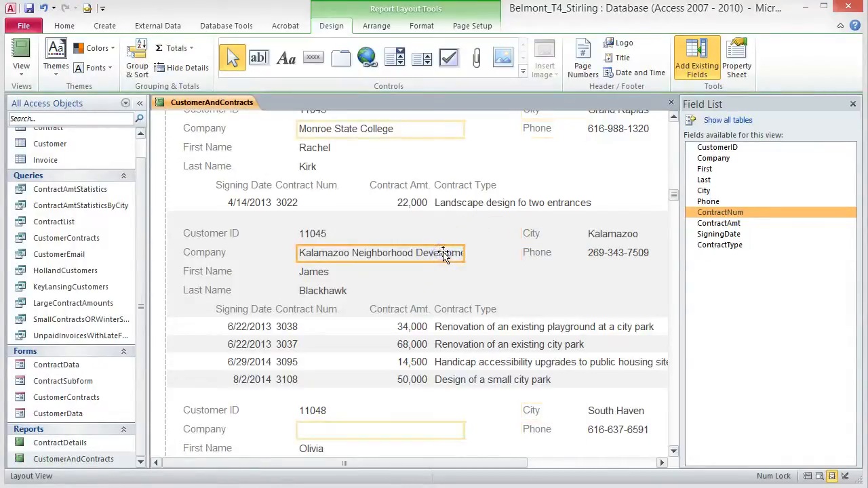
drag(464, 252, 511, 260)
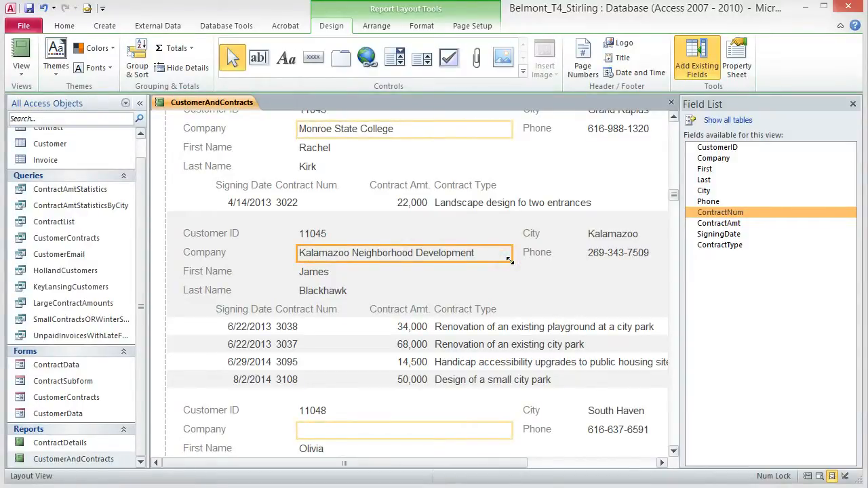
click(325, 184)
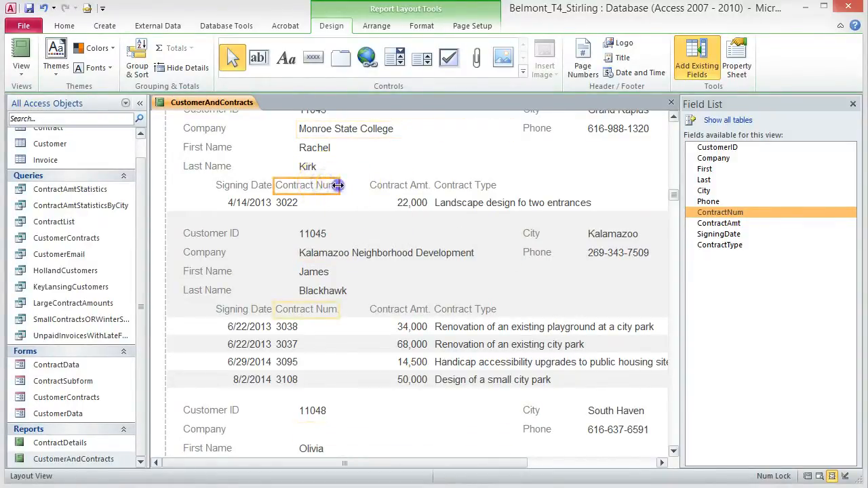
drag(337, 185, 352, 189)
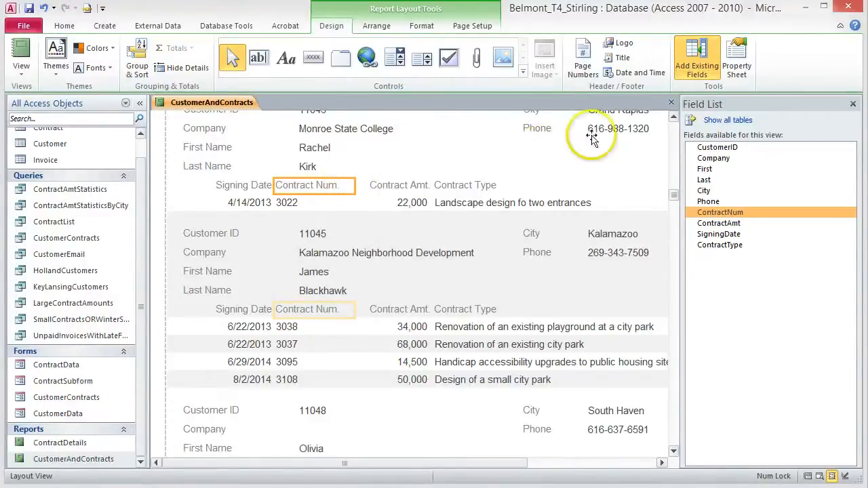
click(670, 170)
Step: Colour the report title Brown, Accent 3, Darker 25%
drag(670, 166, 666, 121)
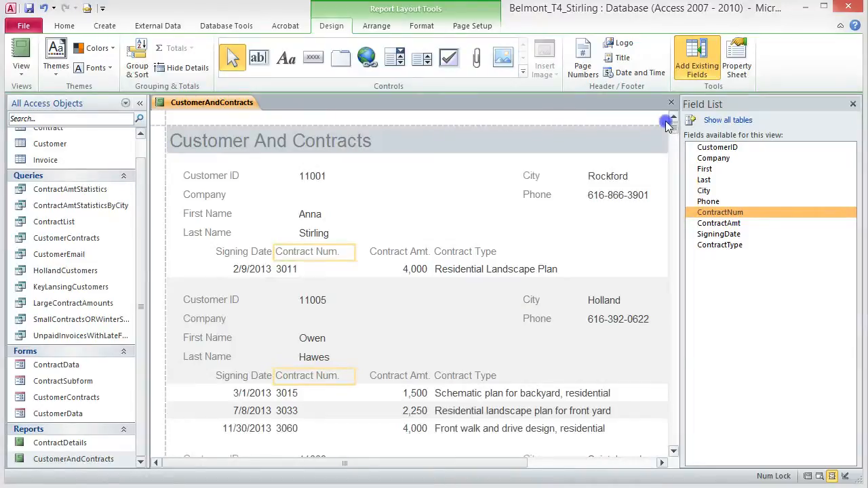
click(361, 136)
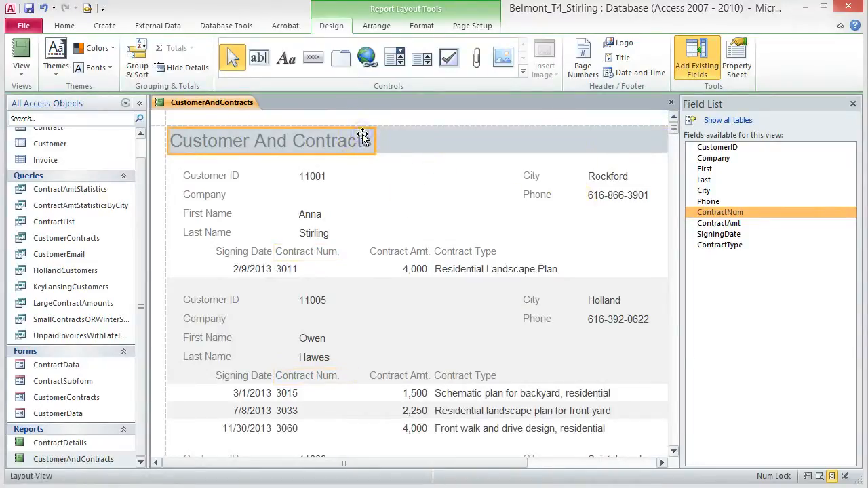
click(421, 25)
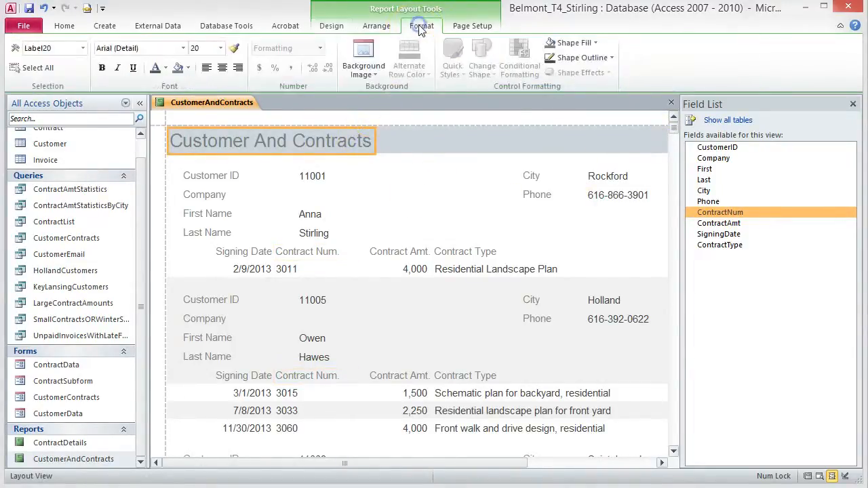
click(165, 68)
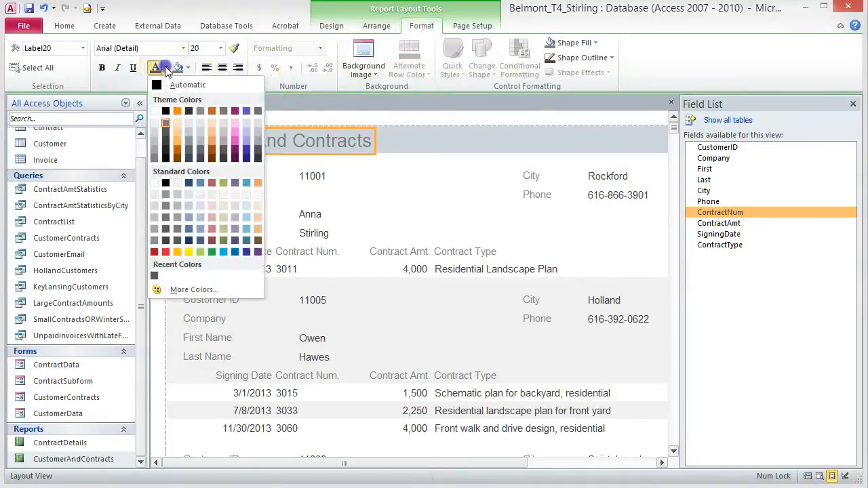
click(223, 151)
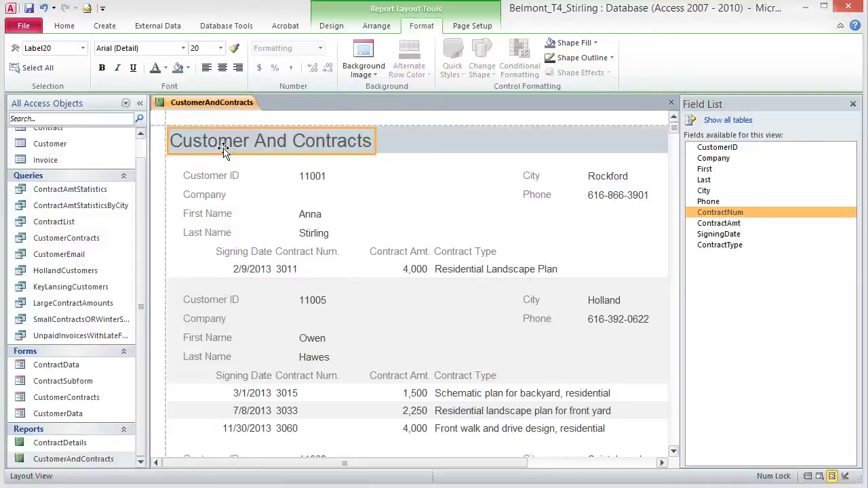
click(418, 141)
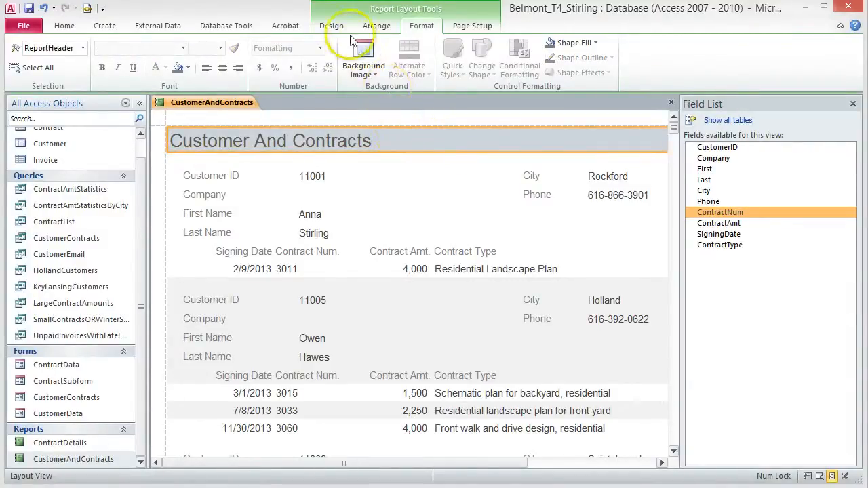
click(332, 26)
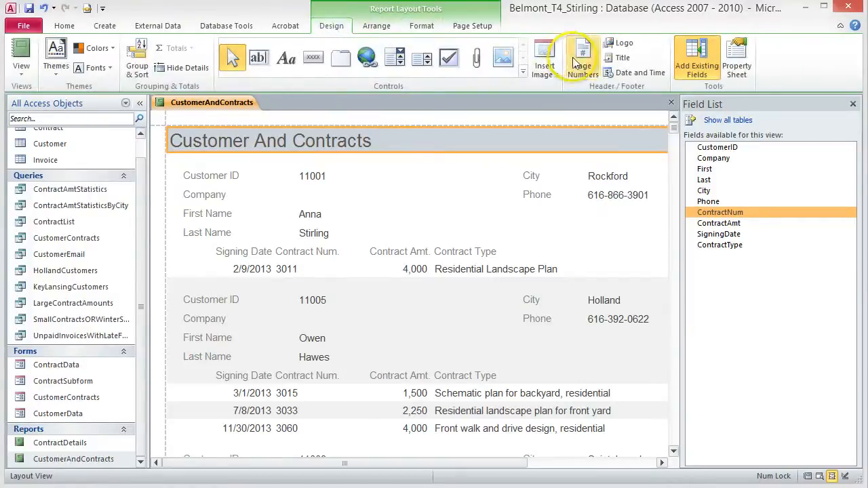
Step: Insert the Landscape picture as the header logo, placed right of the title
click(621, 43)
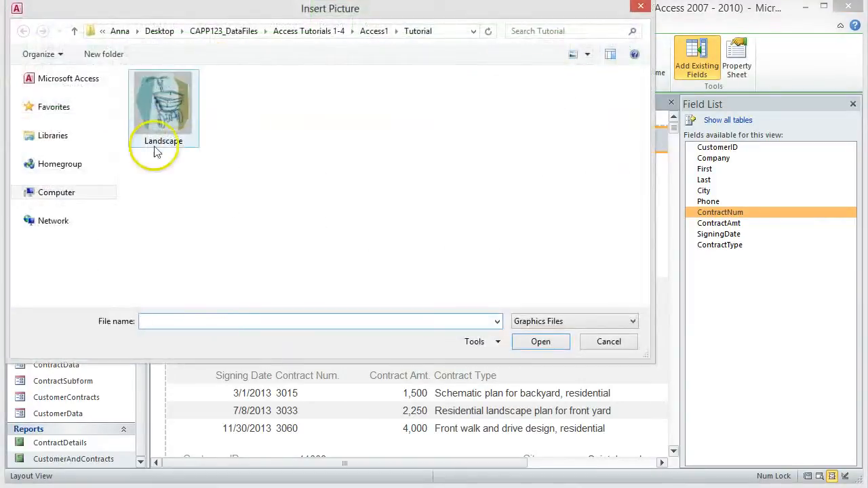
click(167, 102)
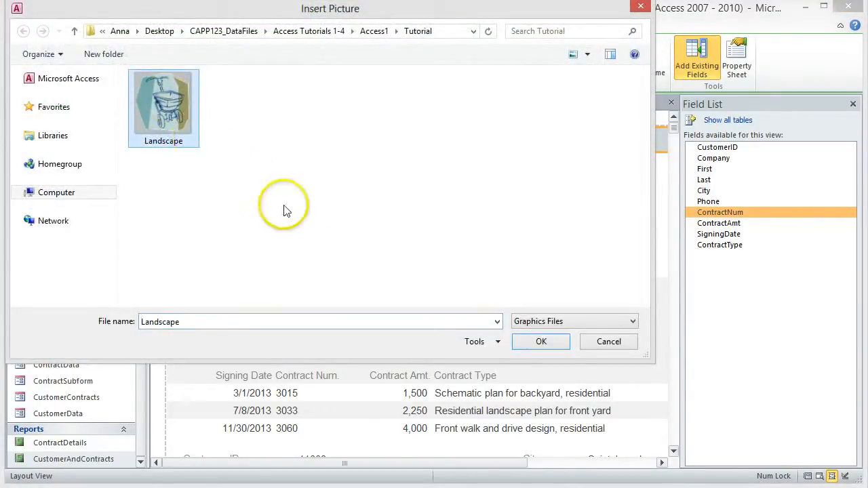
click(536, 343)
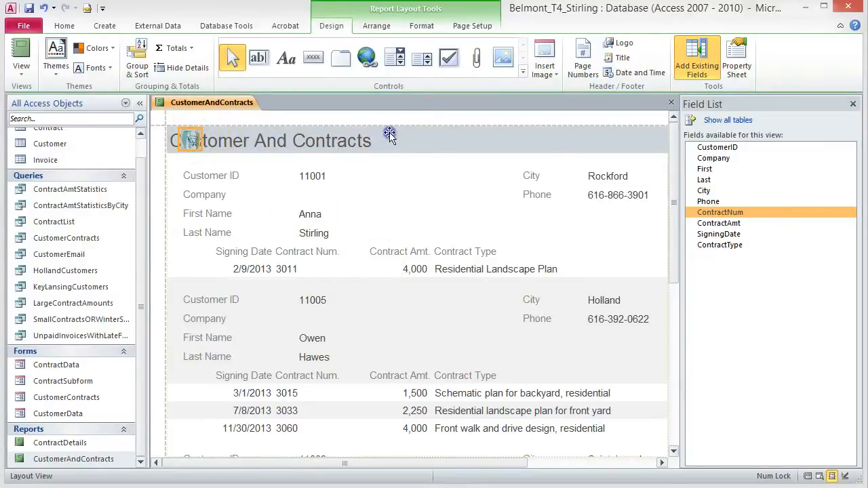
drag(389, 139, 388, 140)
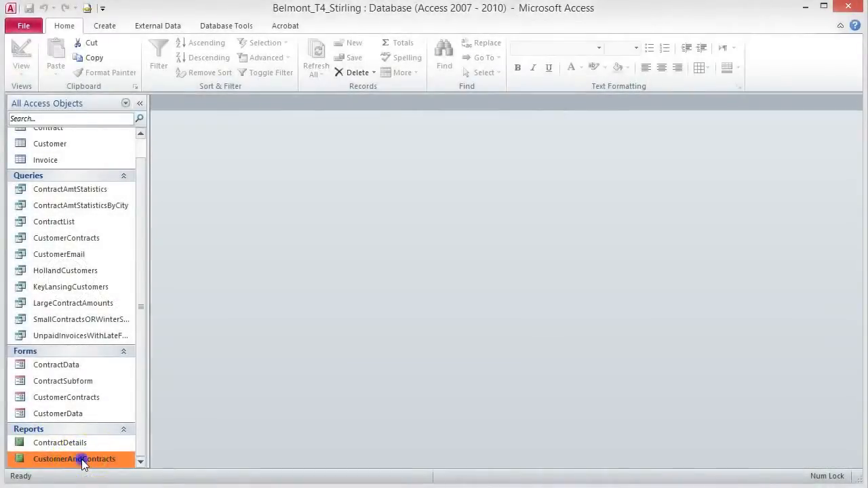
Step: Reopen the CustomerAndContracts report in Layout View
double_click(83, 462)
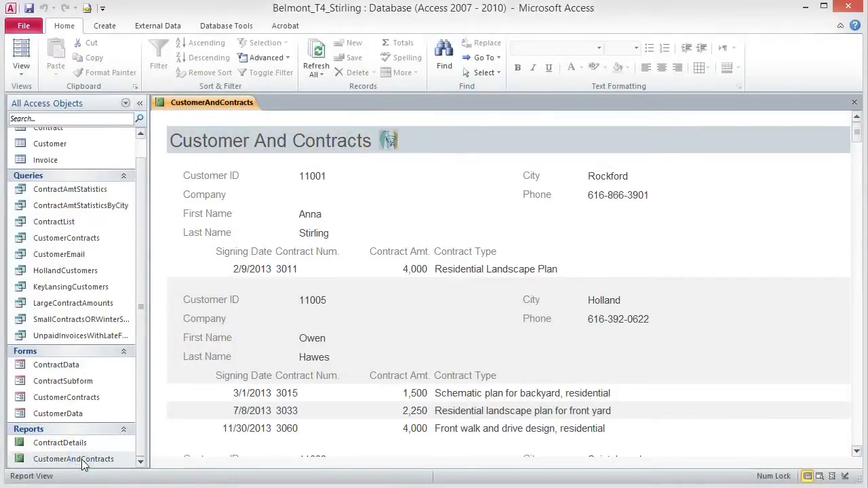
click(23, 54)
click(59, 155)
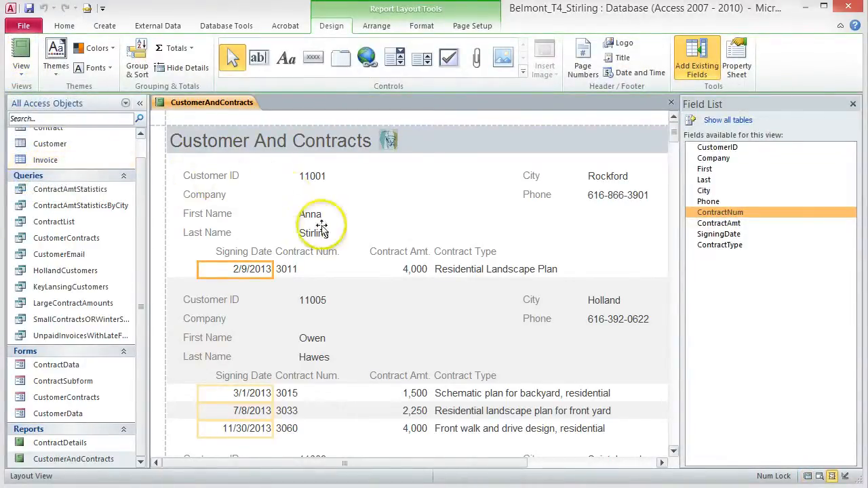
Step: Select the Contract Amt values and open a New Formatting Rule in Conditional Formatting
click(413, 269)
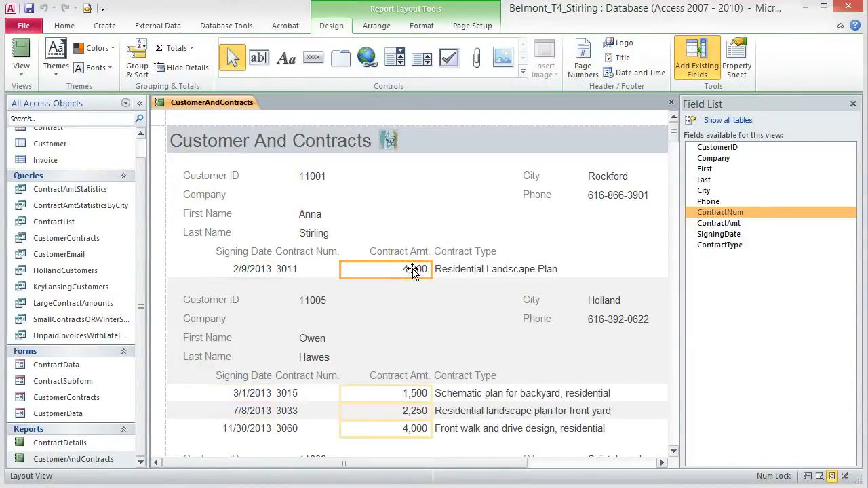
click(421, 26)
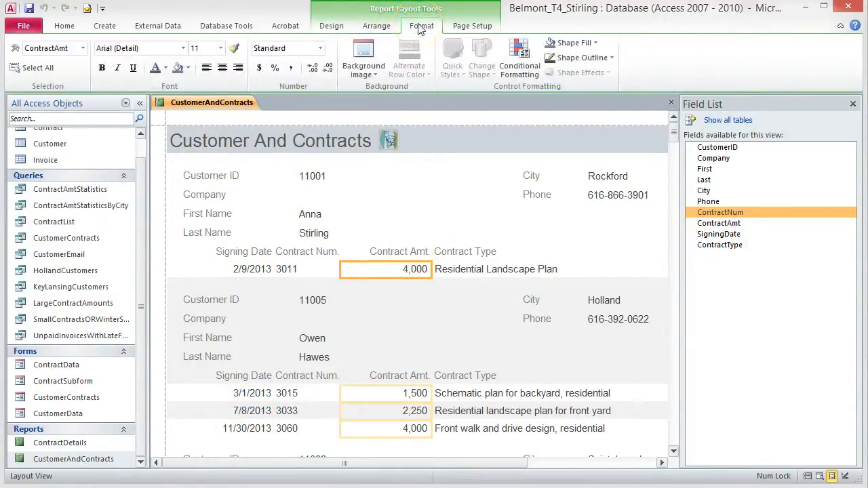
click(519, 66)
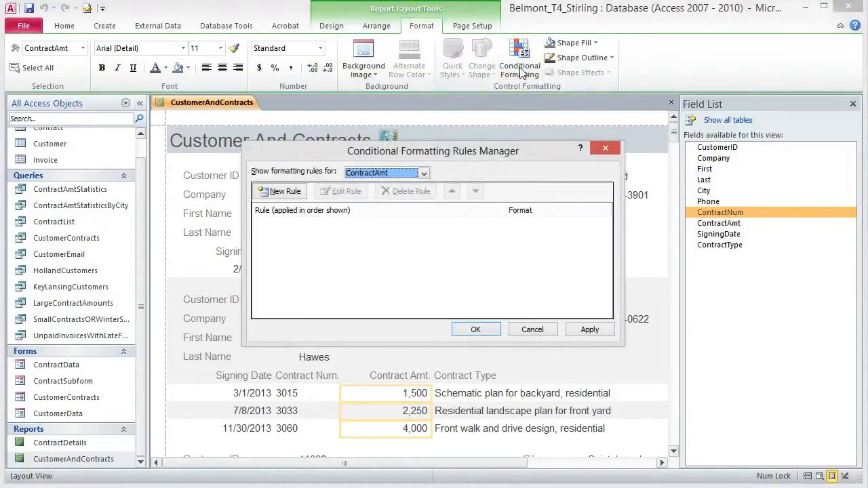
click(281, 193)
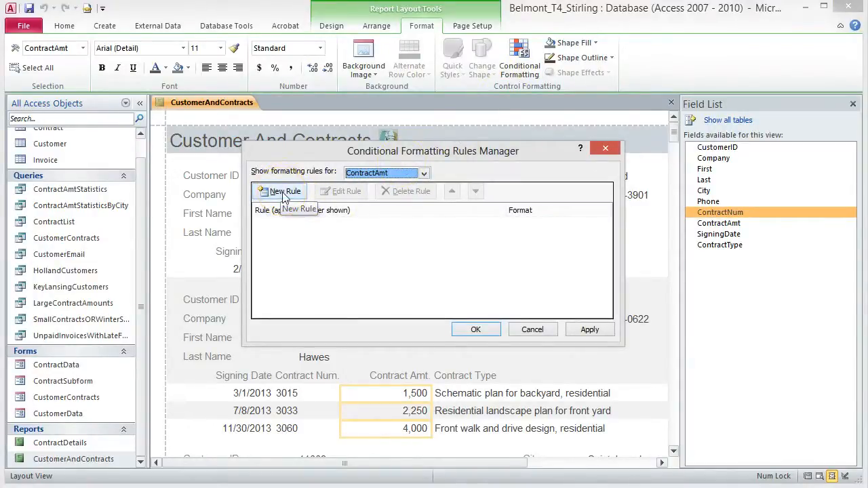
click(282, 193)
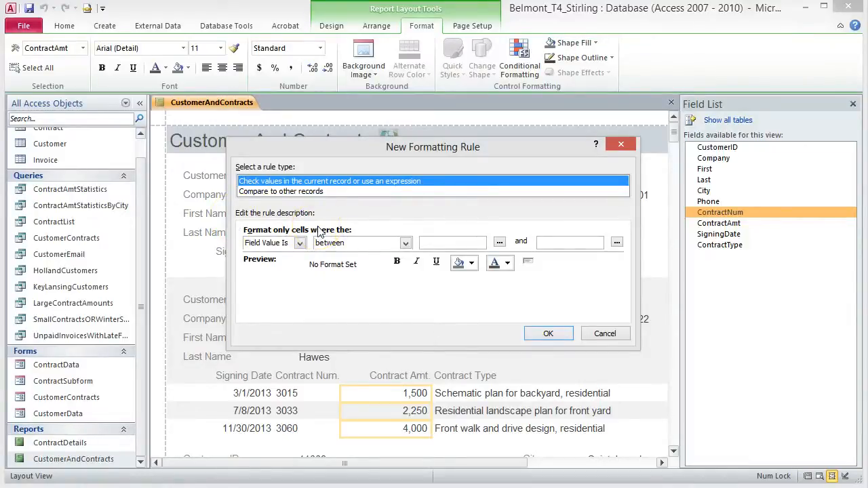
Step: Set the rule to Field Value greater than 25000, shown bold in Dark Red
click(406, 244)
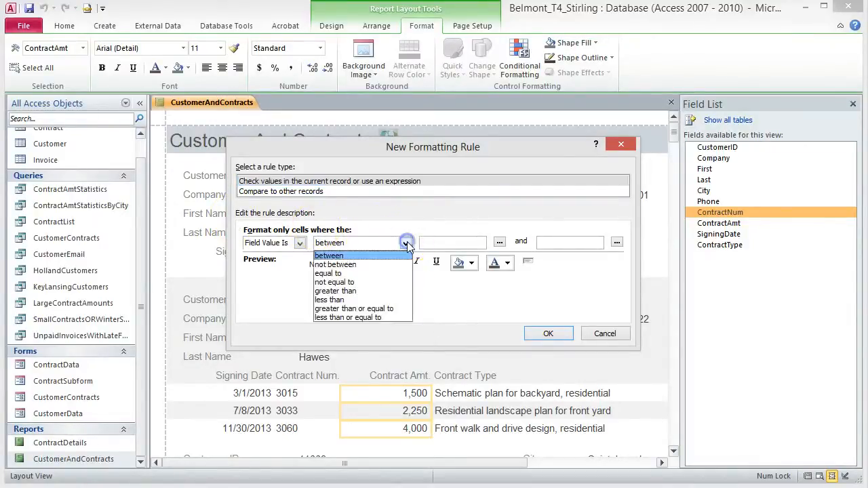
click(361, 291)
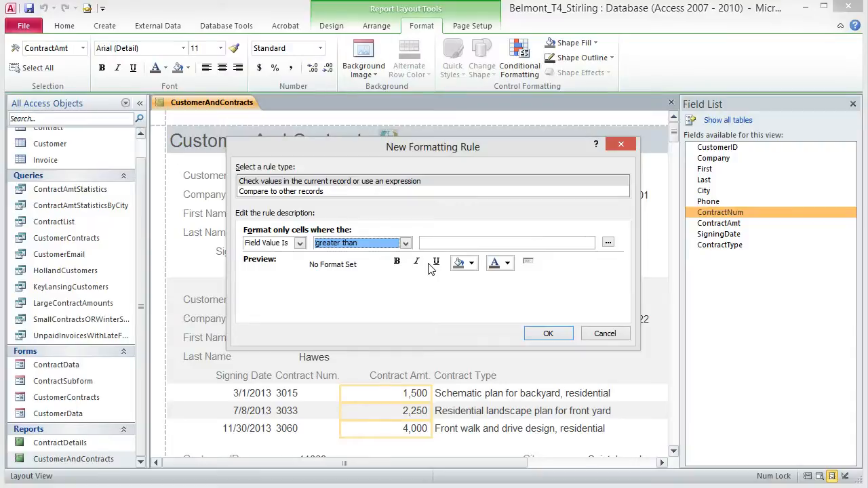
key(Tab)
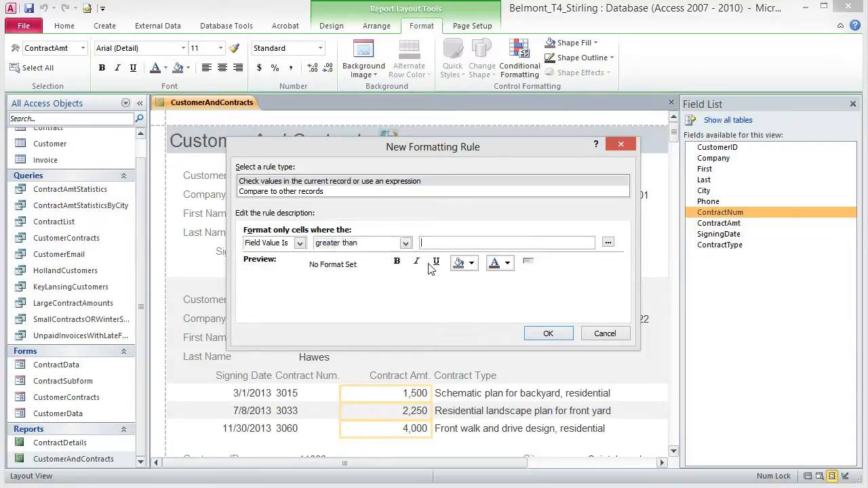
text(25000)
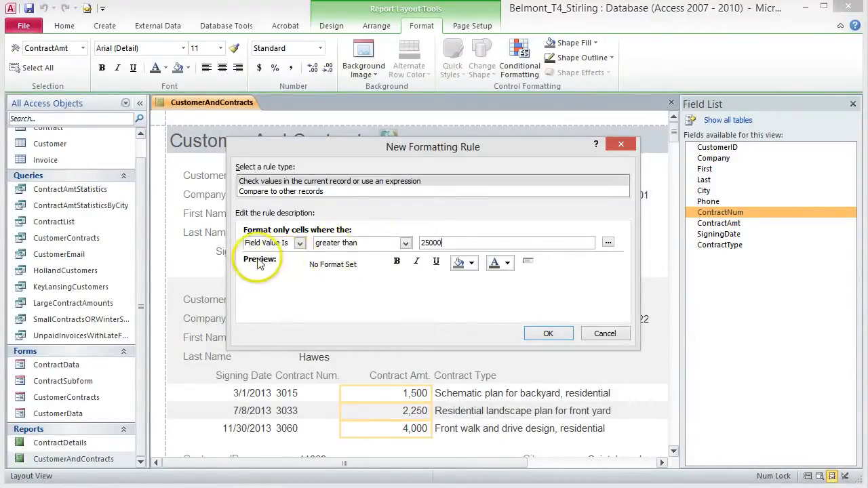
click(397, 262)
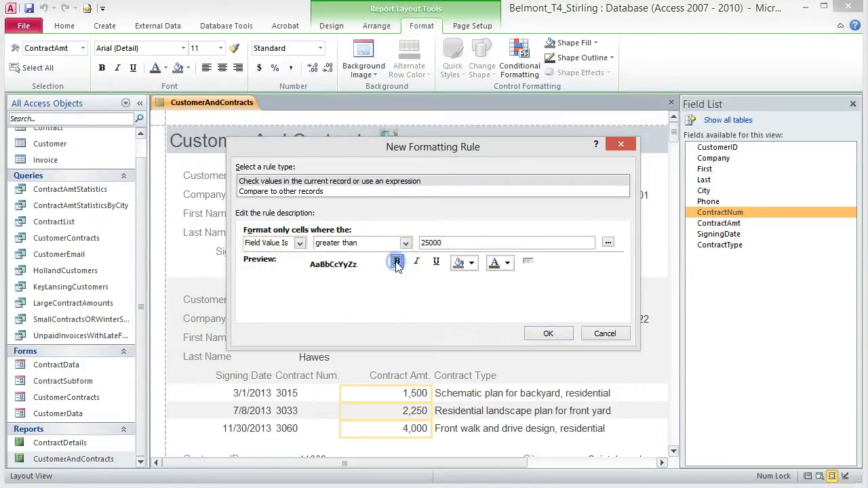
click(509, 263)
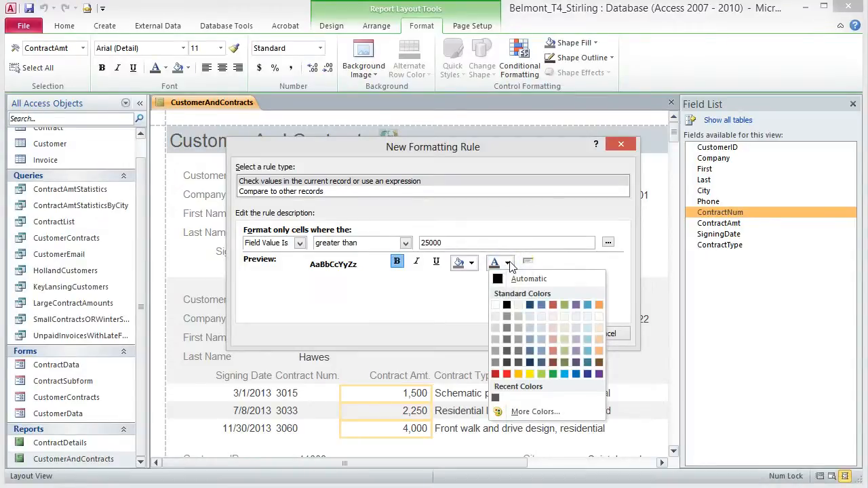
click(496, 375)
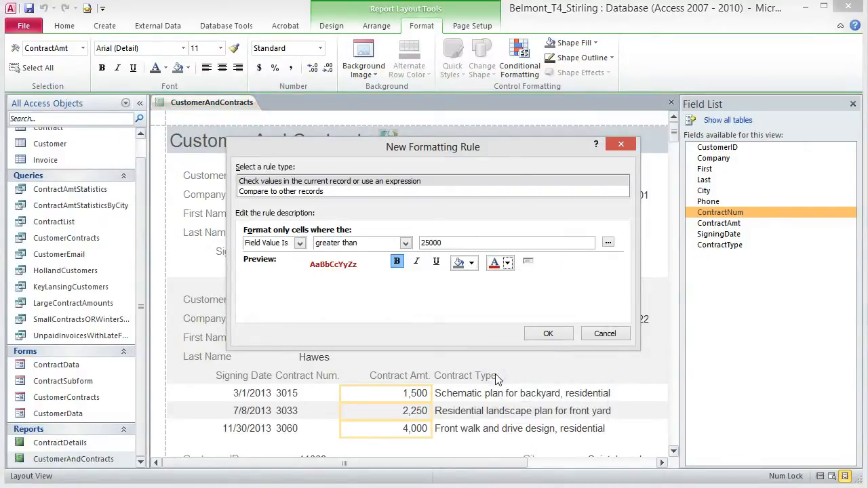
click(548, 333)
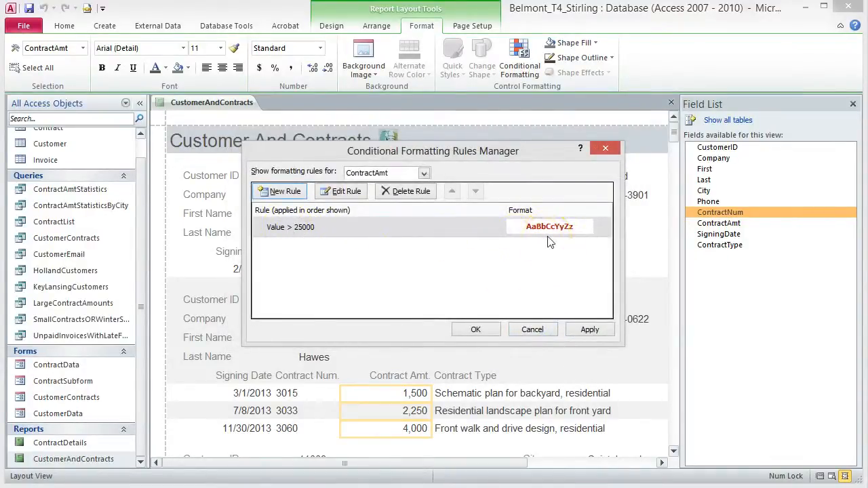
click(476, 329)
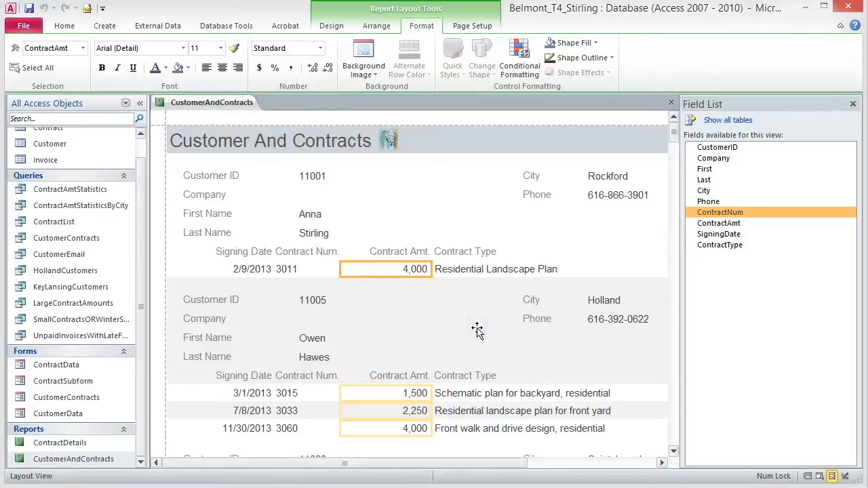
Step: Page through the zoomed-out print preview, close it, and save the report
click(820, 477)
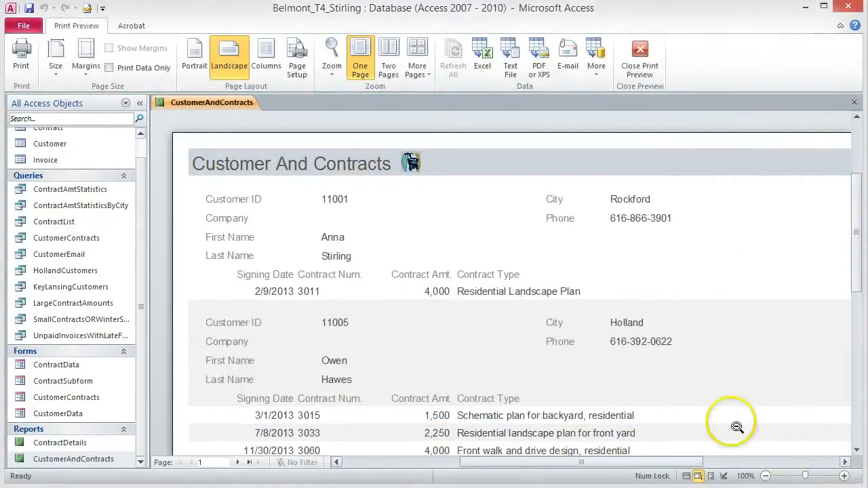
click(494, 310)
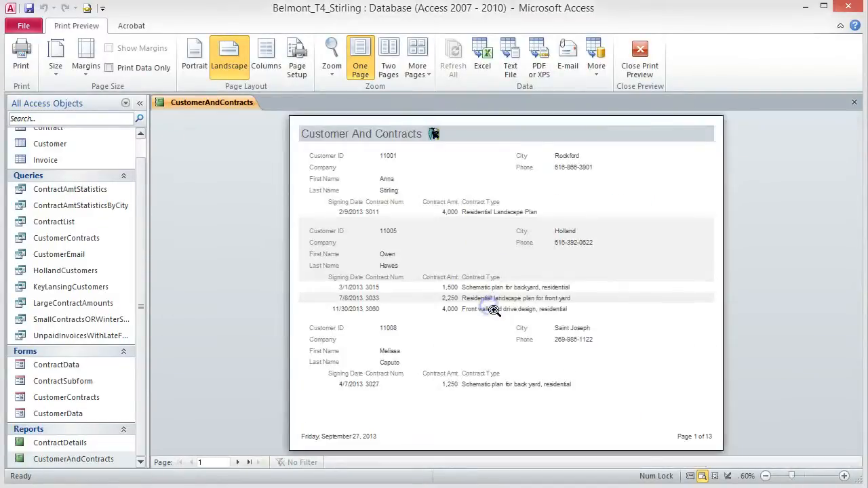
click(239, 462)
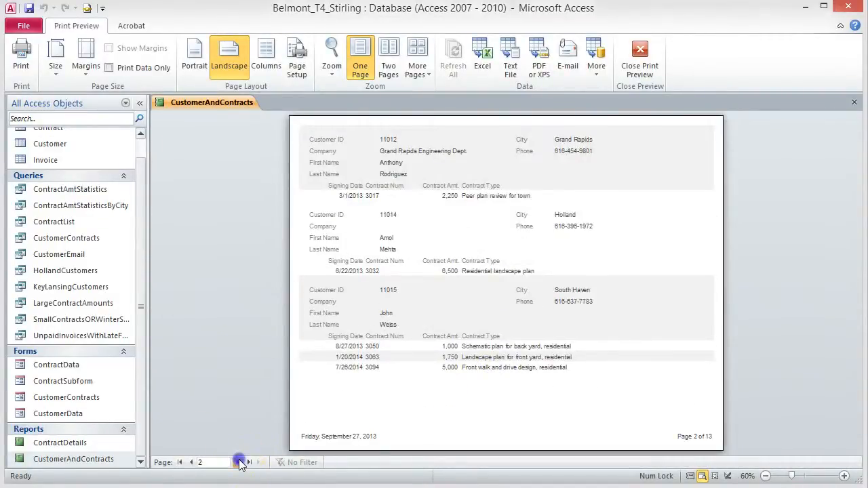
click(239, 462)
click(239, 462)
click(240, 462)
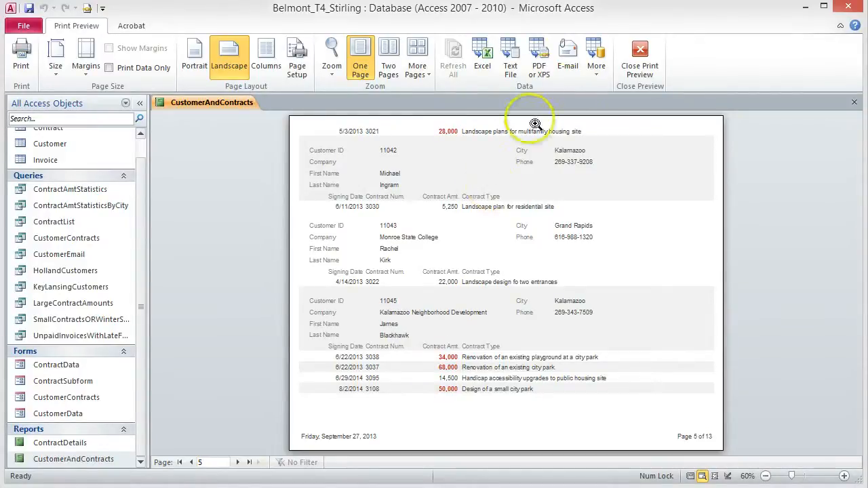
click(639, 60)
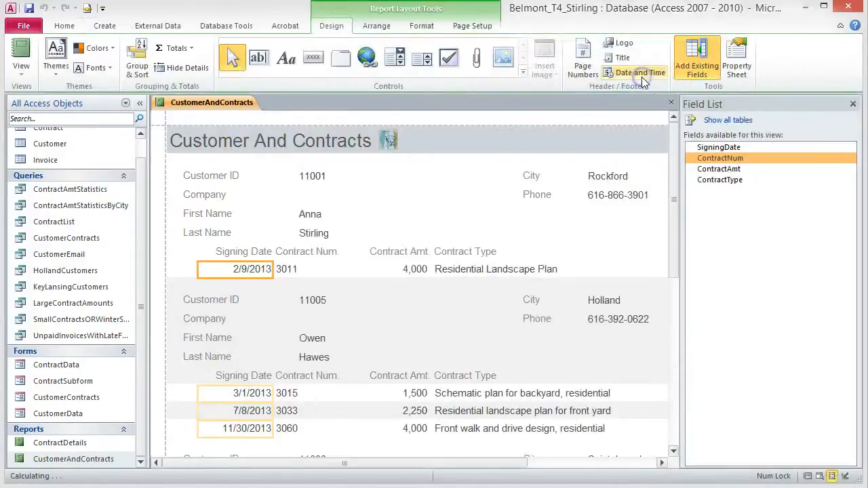
click(32, 11)
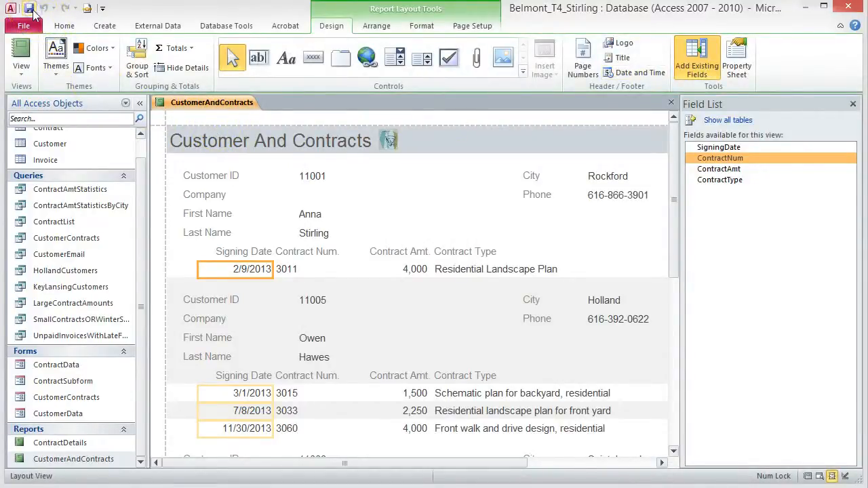